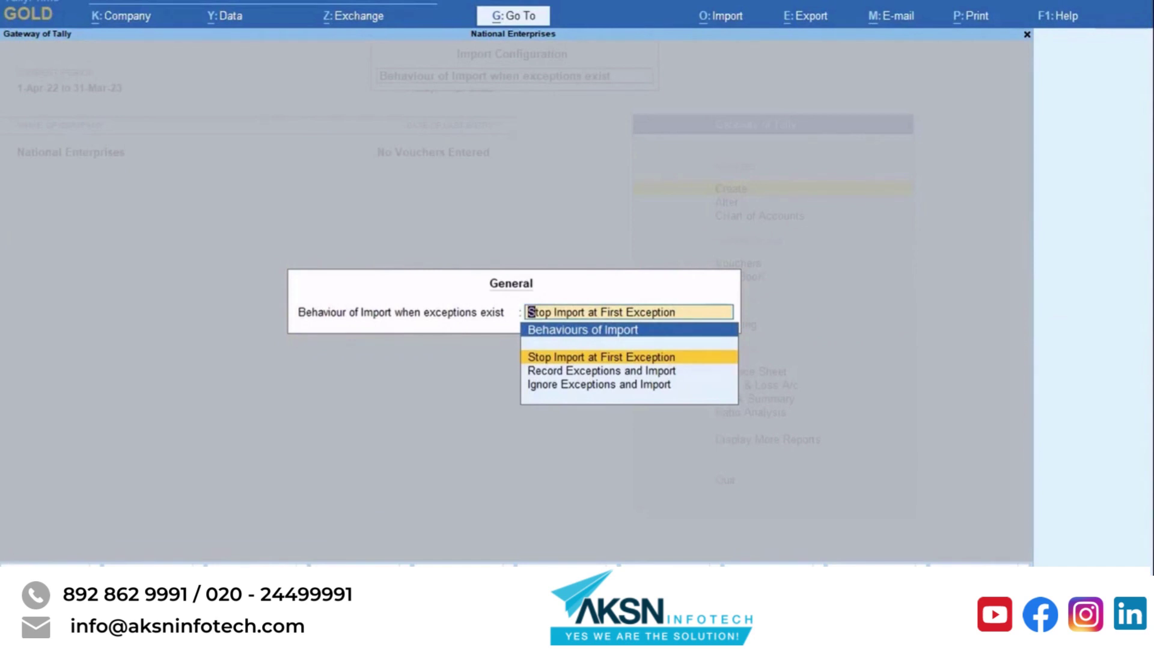
Set the behaviour of import when exceptions exist to Record Exceptions and Import.
key(Down)
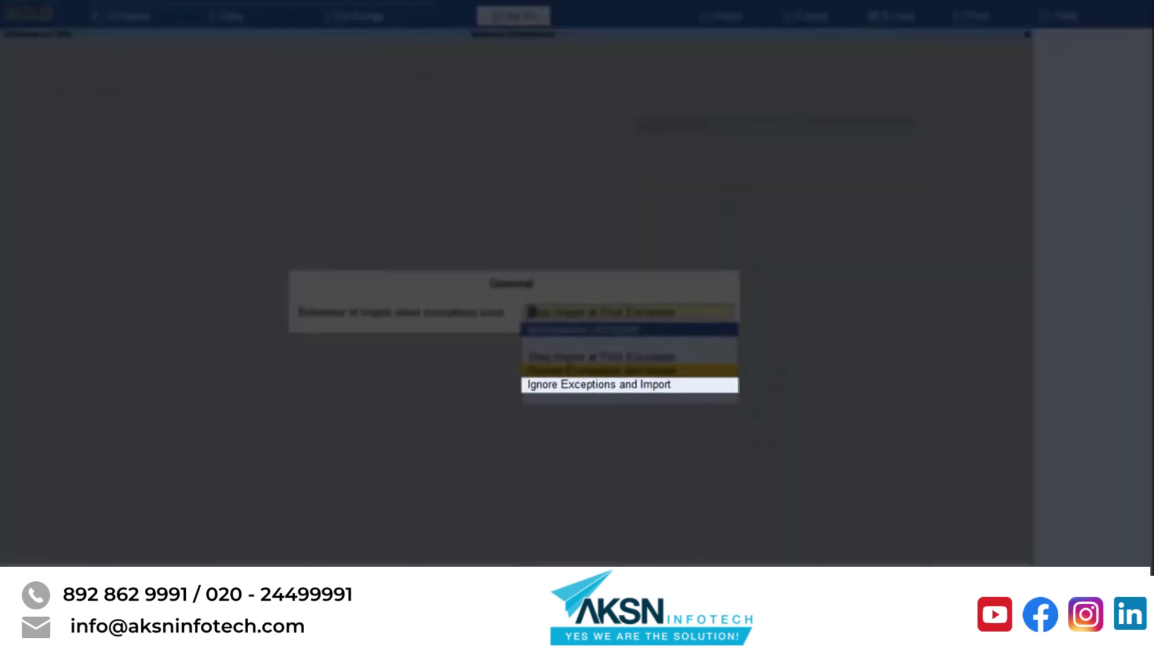
key(Down)
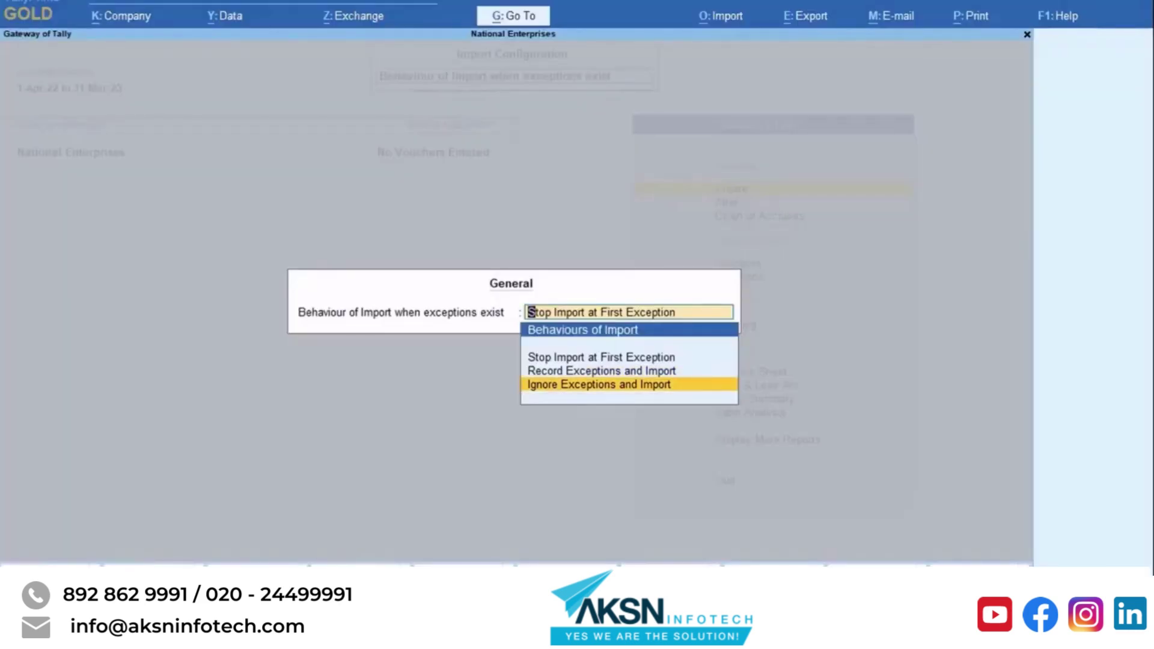
key(Up)
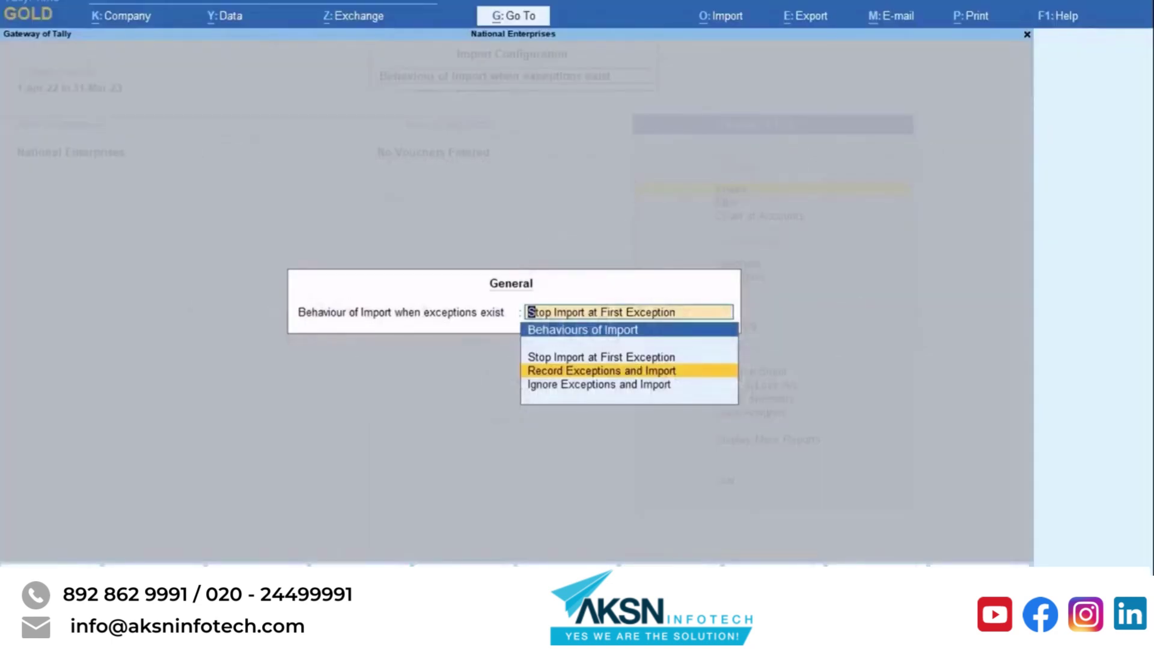
key(Return)
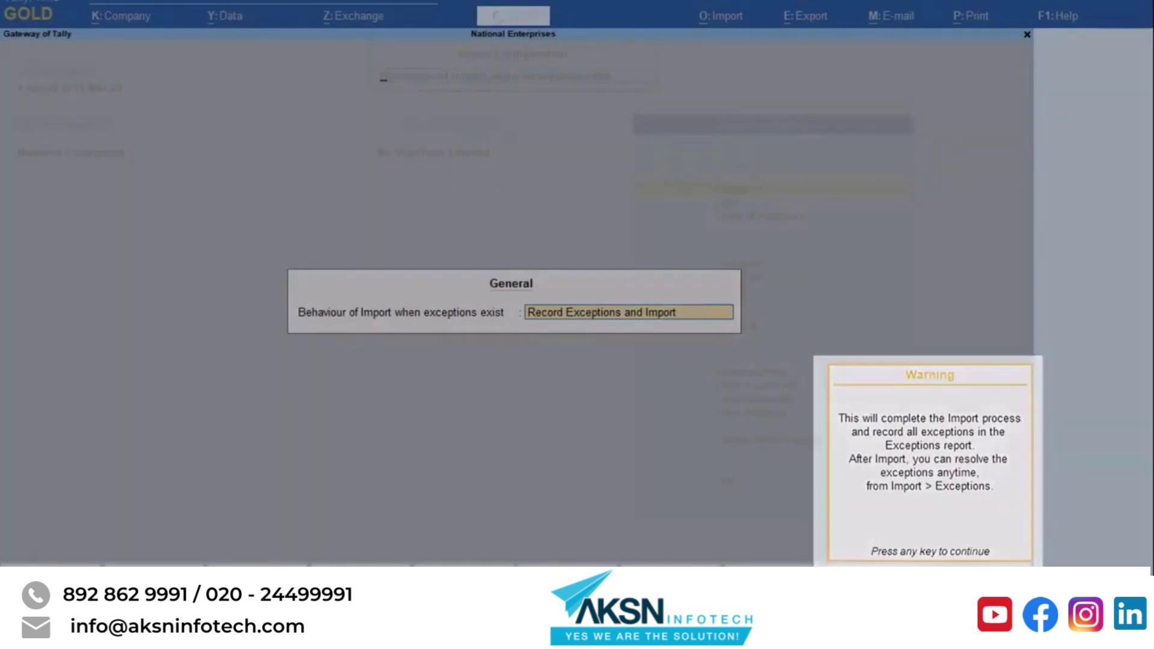
key(Return)
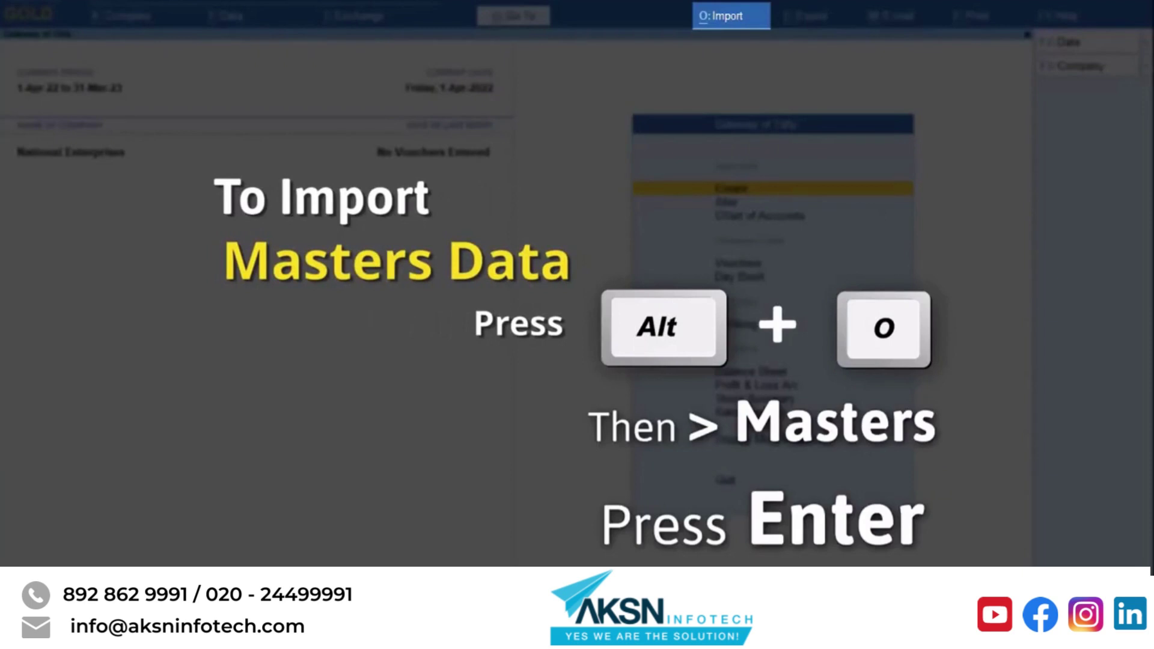
Start a masters import and choose to specify the path of the XML file.
key(alt+o)
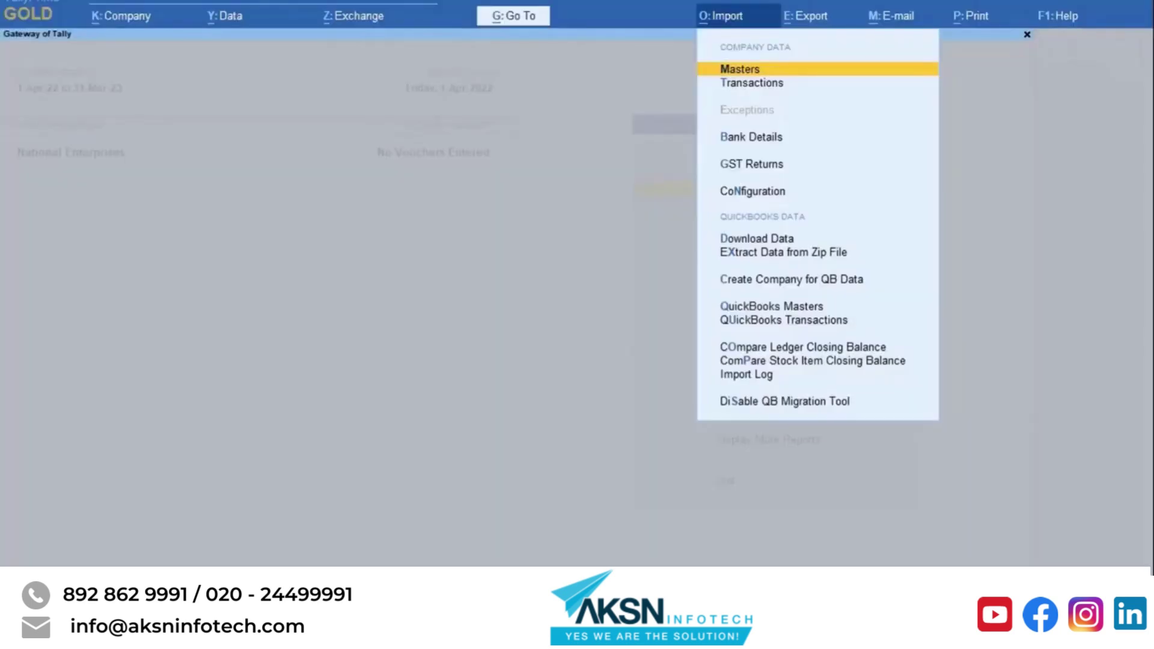
key(Return)
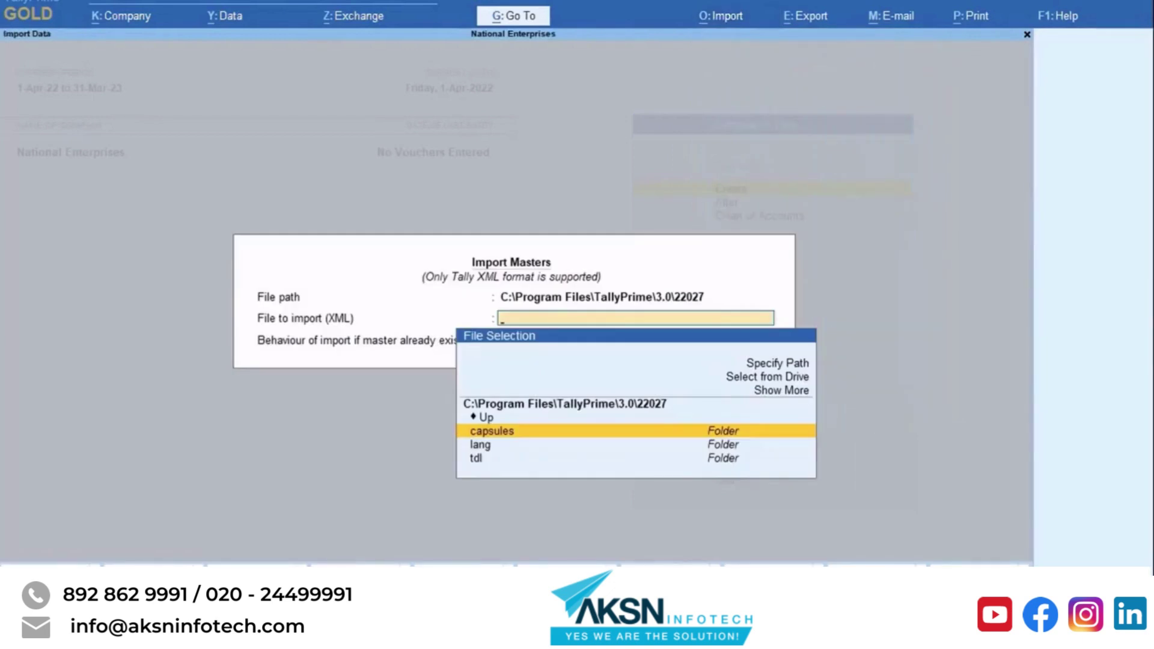
key(Up)
key(Up)
key(Up)
key(Up)
key(Up)
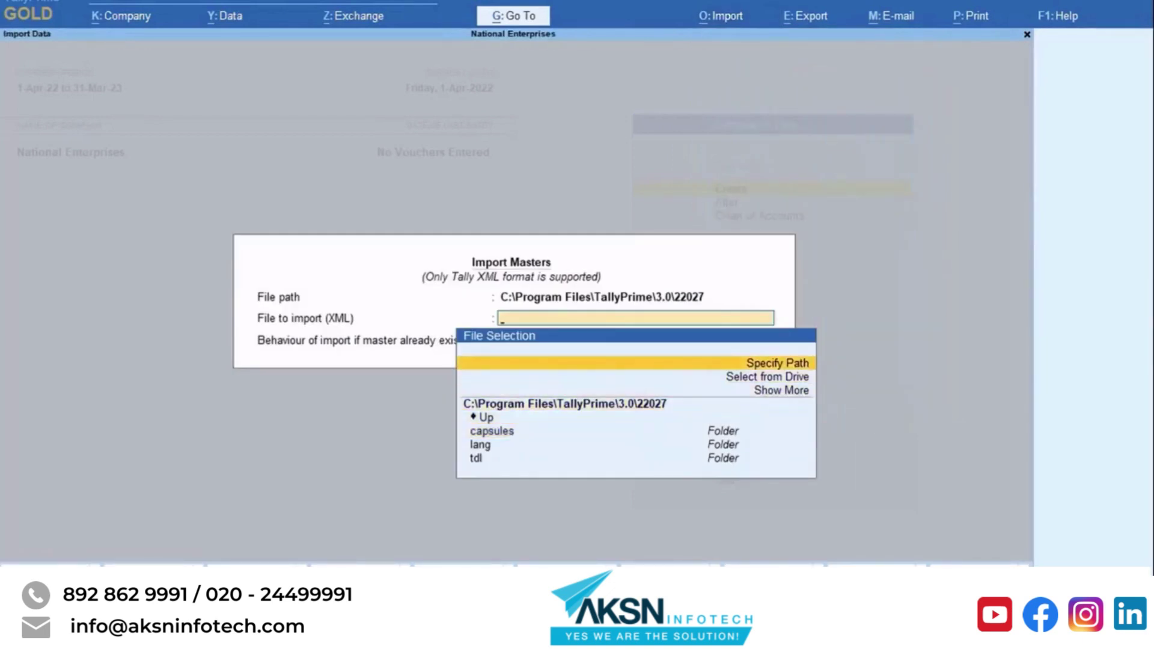
key(Return)
Copy the folder path D:\import from File Explorer and apply it as the masters import file path.
key(alt+Tab)
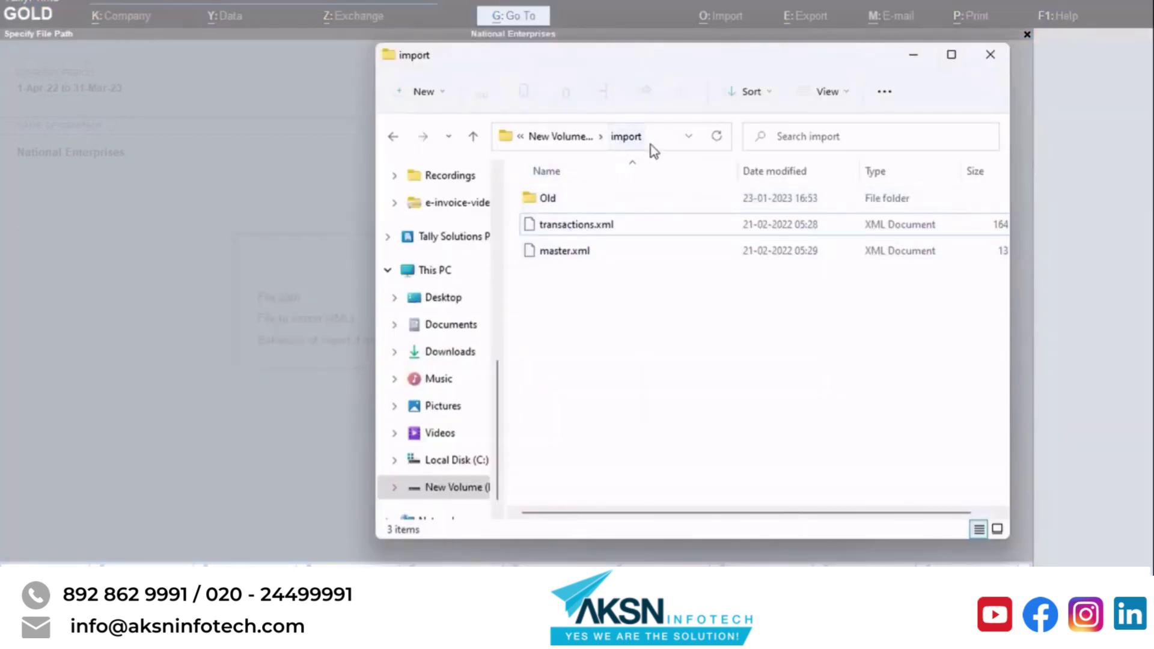
click(654, 148)
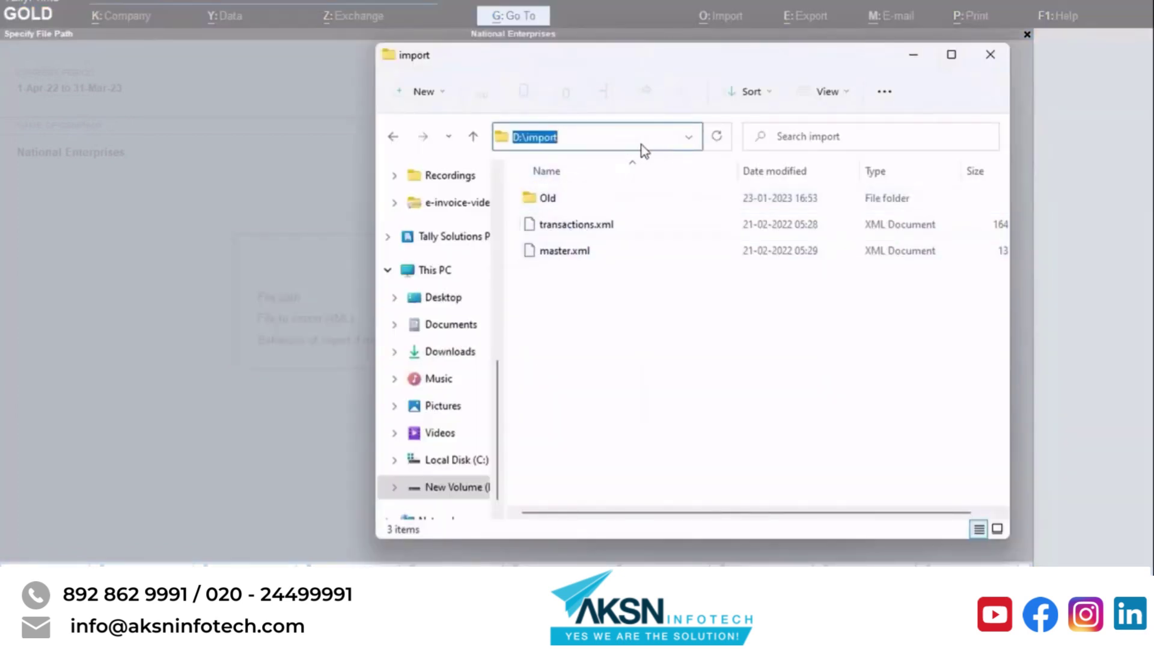
key(ctrl+c)
key(alt+Tab)
key(ctrl+v)
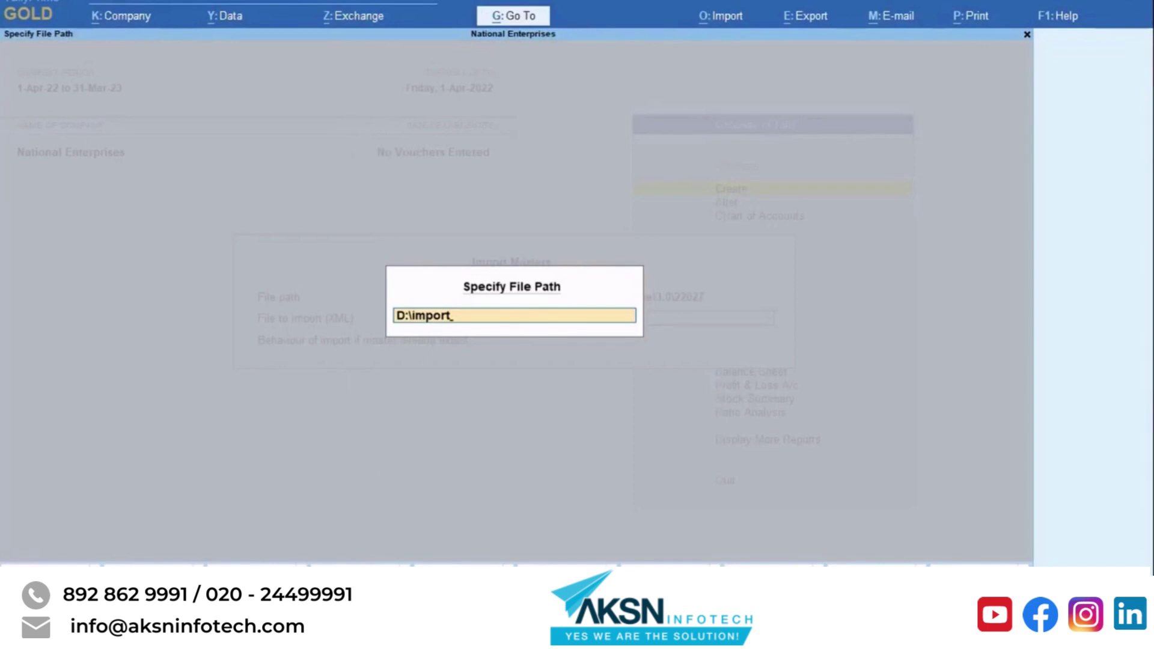
key(Return)
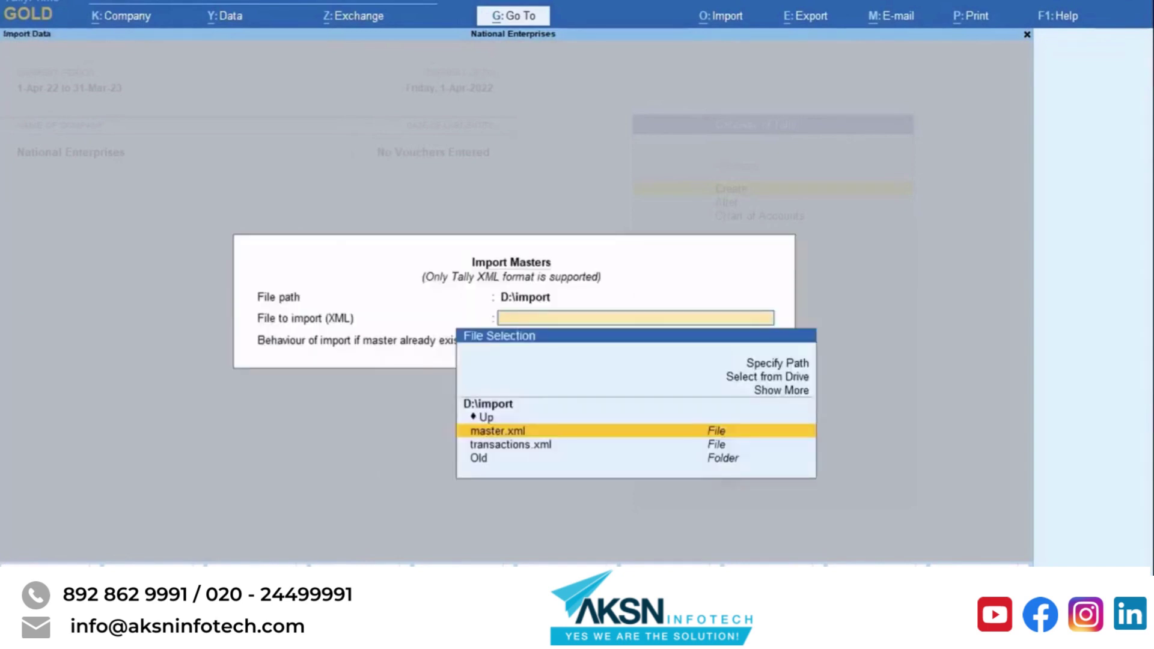
Select master.xml, choose how existing masters are handled, and run the masters import.
key(Return)
key(Down)
key(Down)
key(Return)
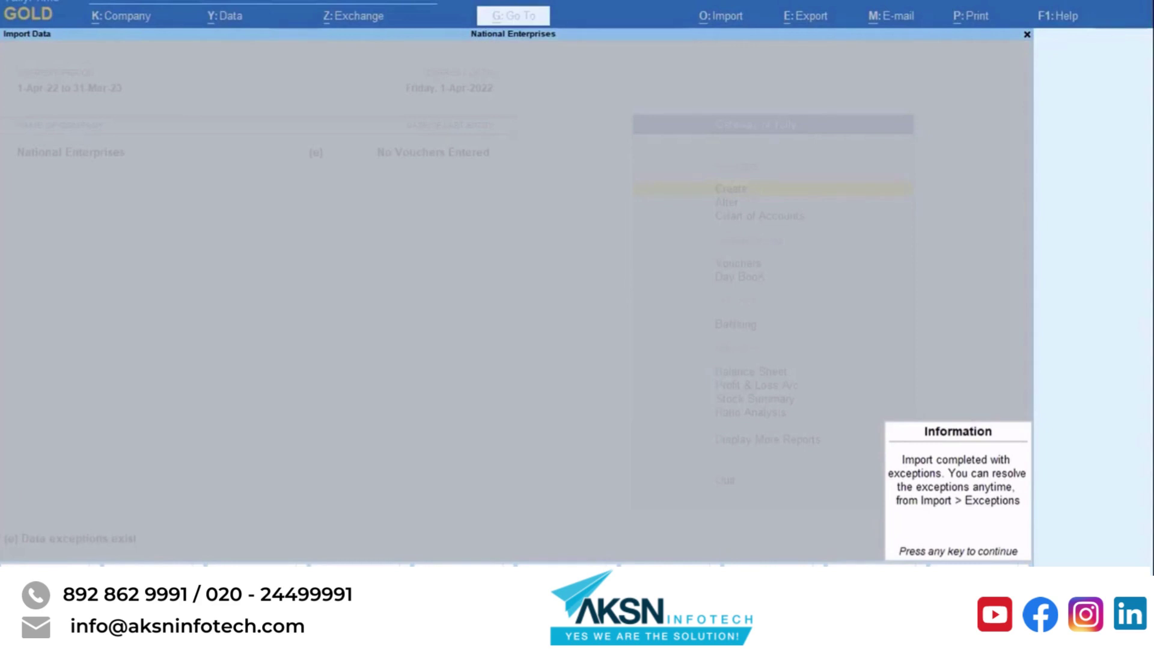
key(Return)
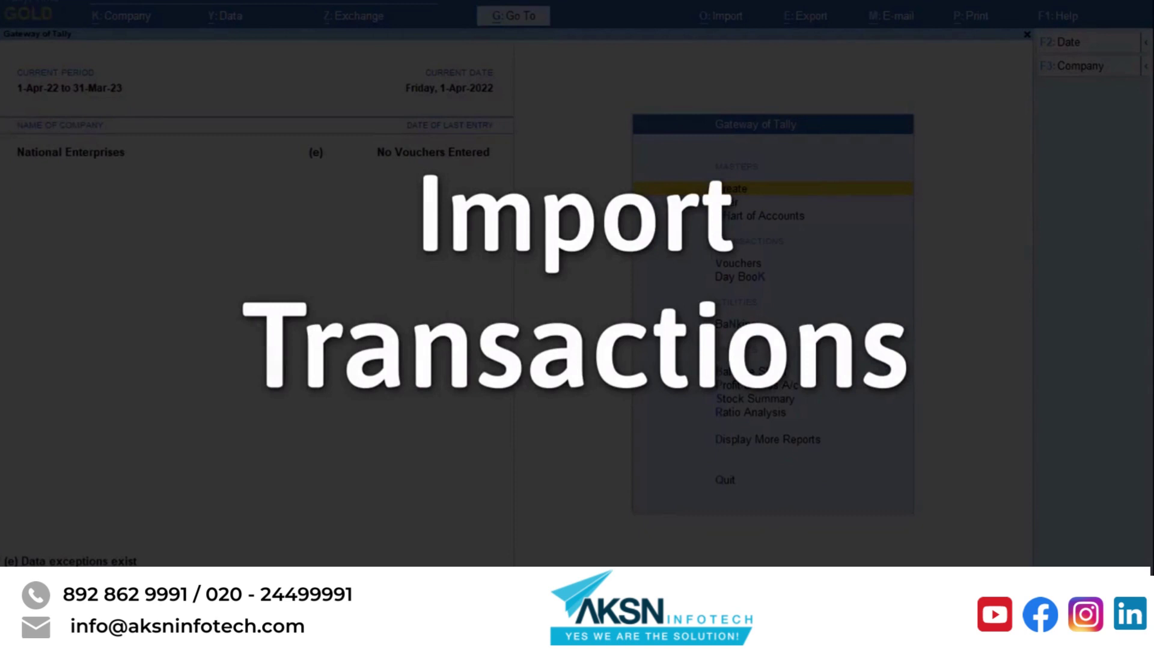
Start a transactions import with D:\import as the file path and transactions.xml as the file to import.
key(alt+o)
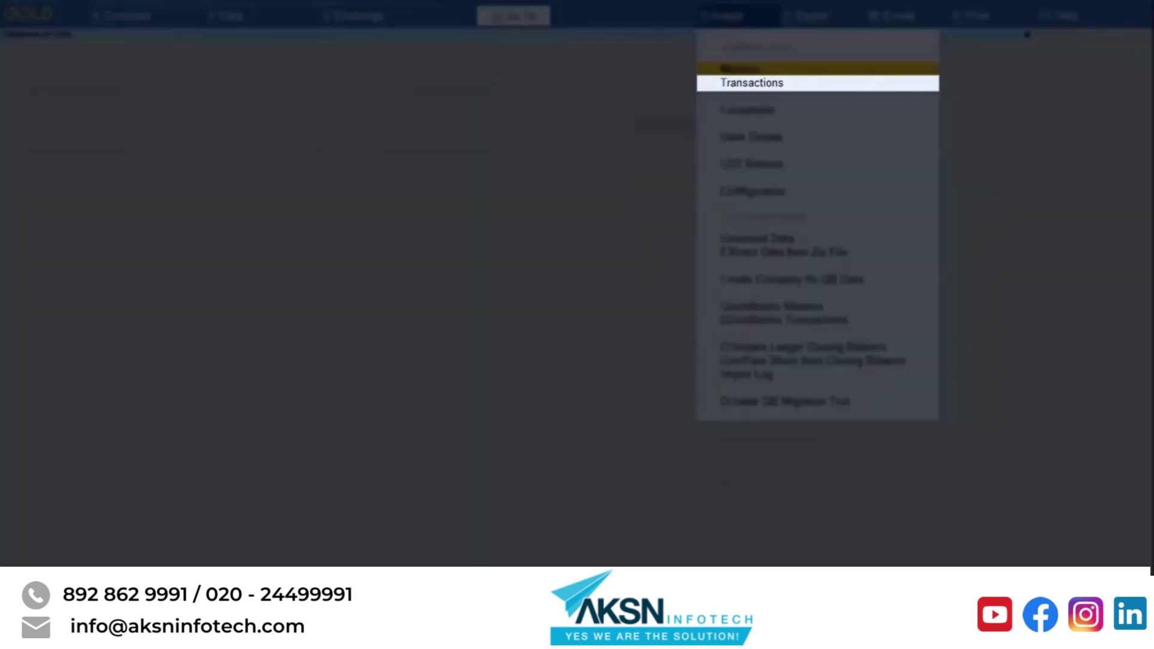
key(Down)
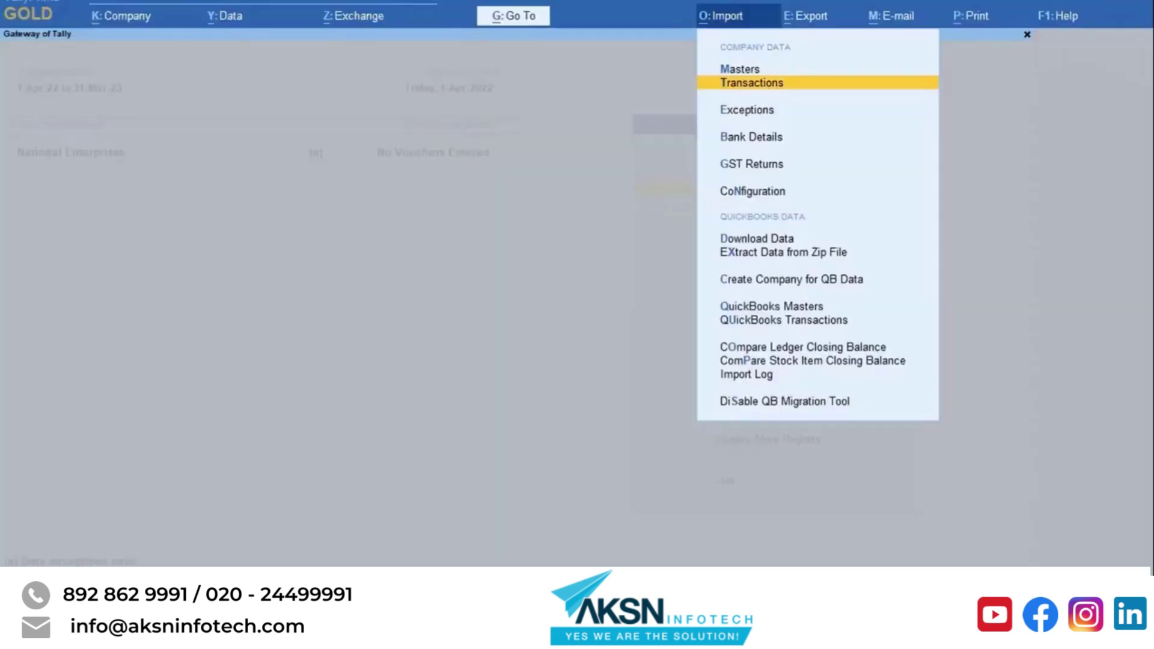
key(Return)
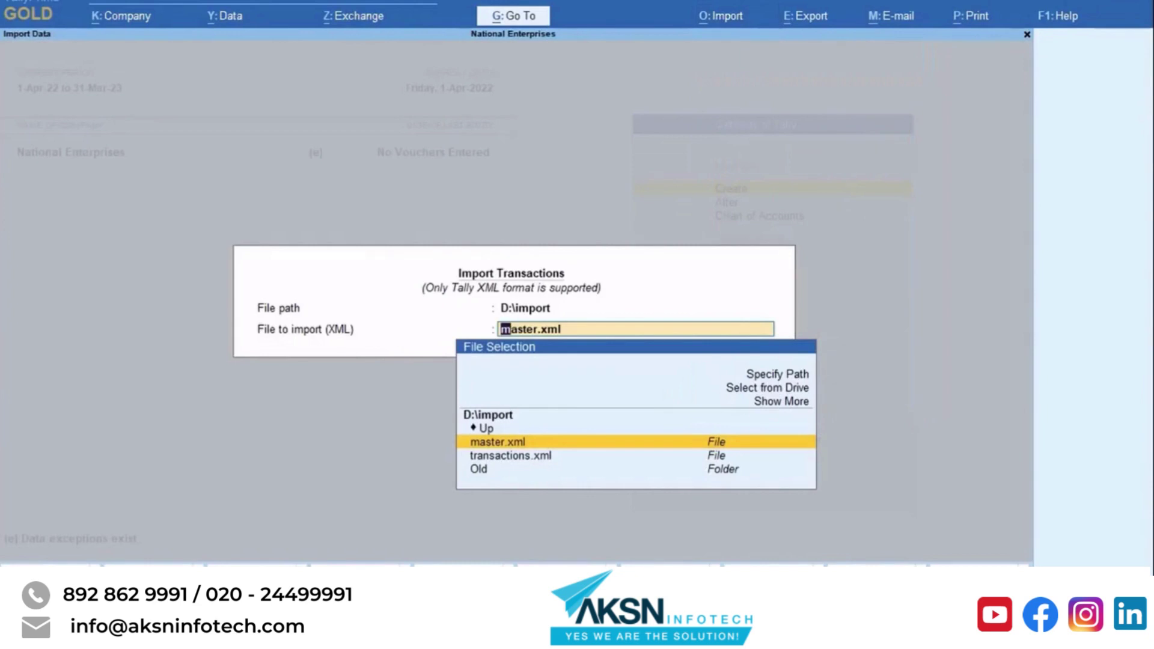
key(Up)
key(Up)
key(Up)
key(Up)
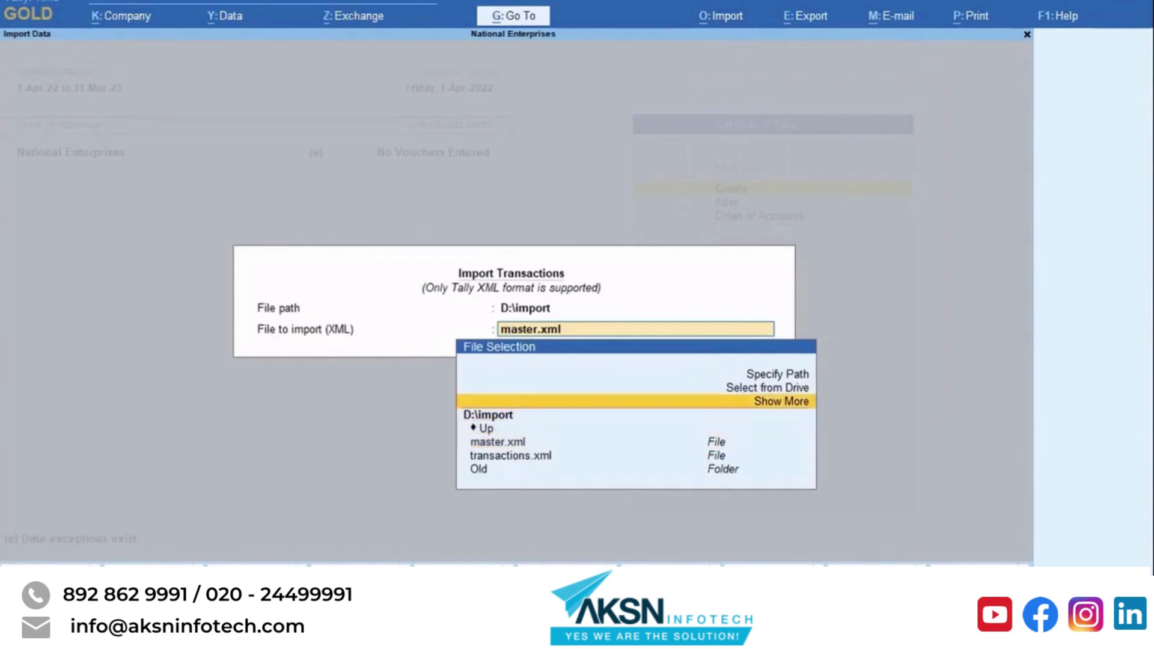
key(Return)
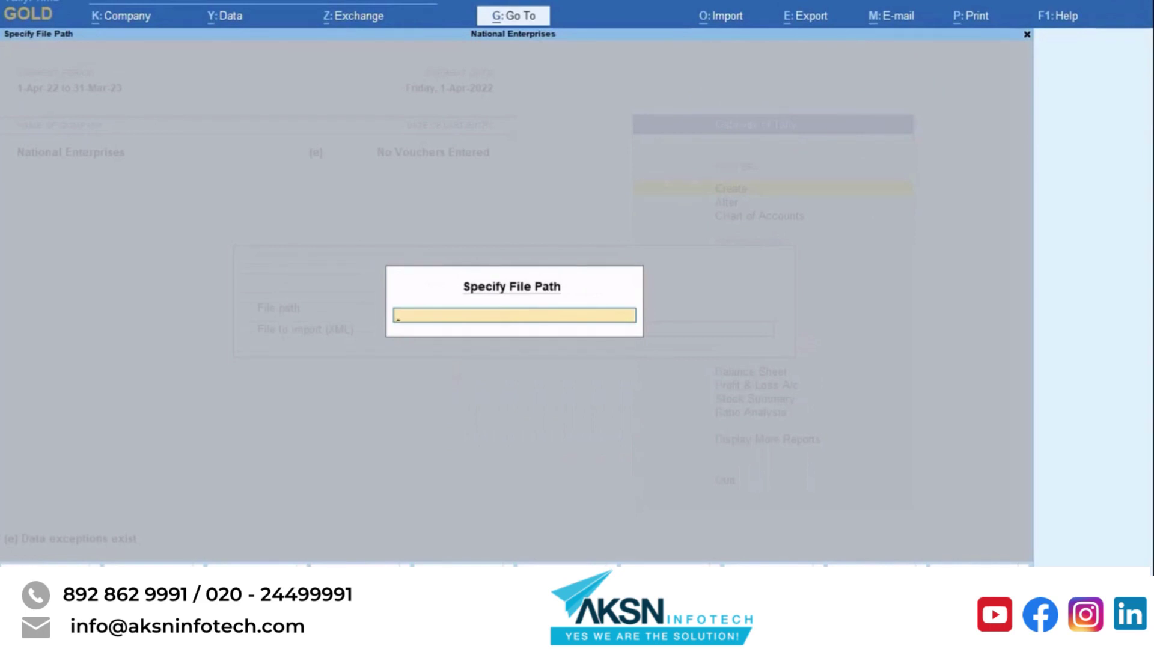
text(D:\import)
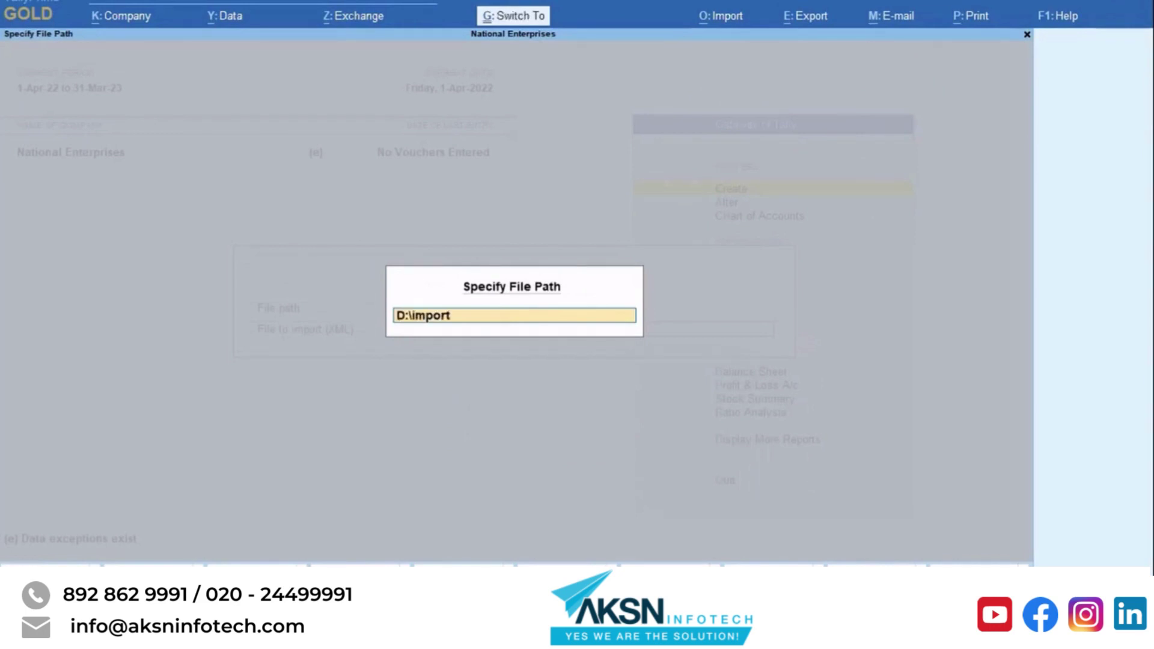
key(Return)
key(Down)
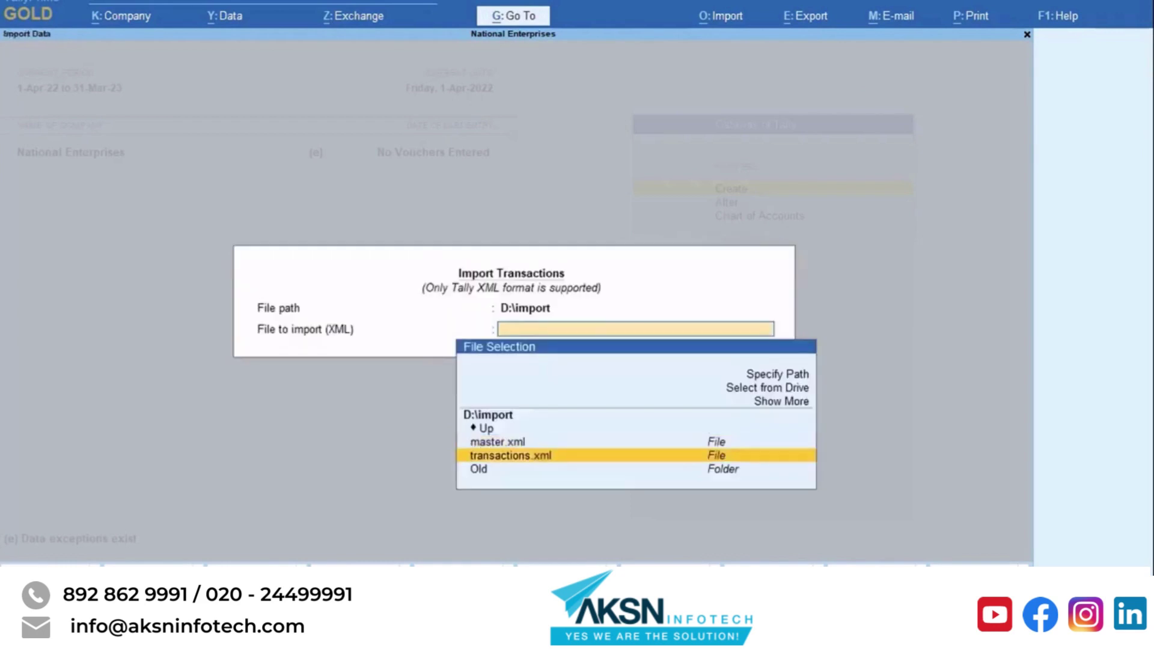
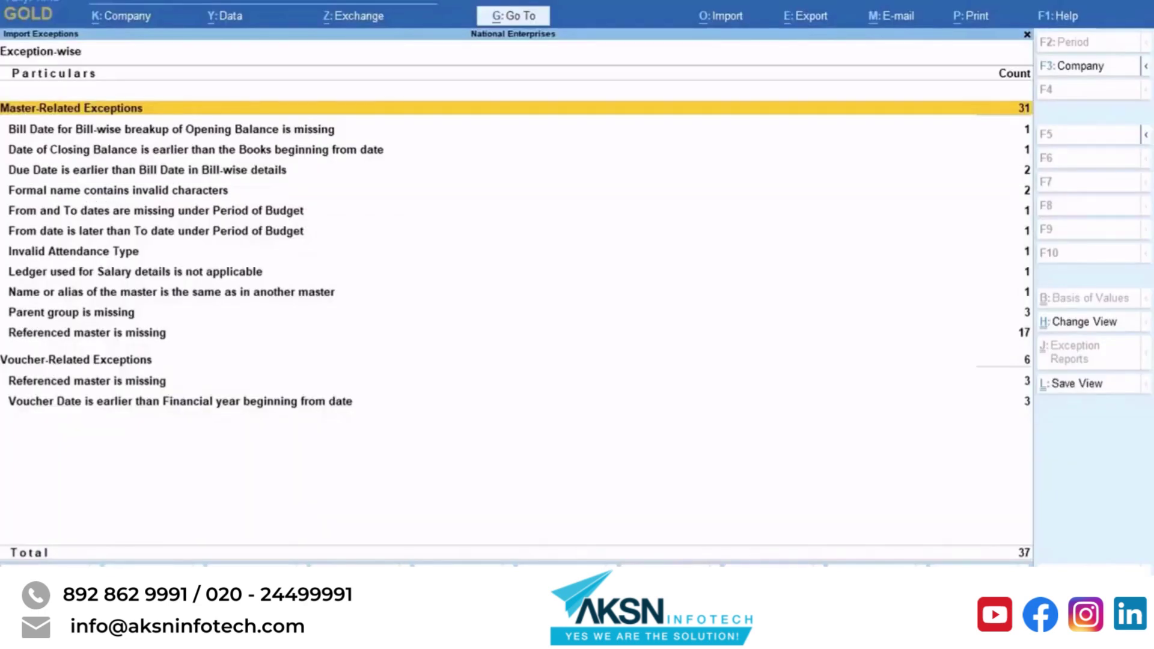
Open the ledger listed under the exception "Date of Closing Balance is earlier than the Books beginning from date" for alteration.
key(Down)
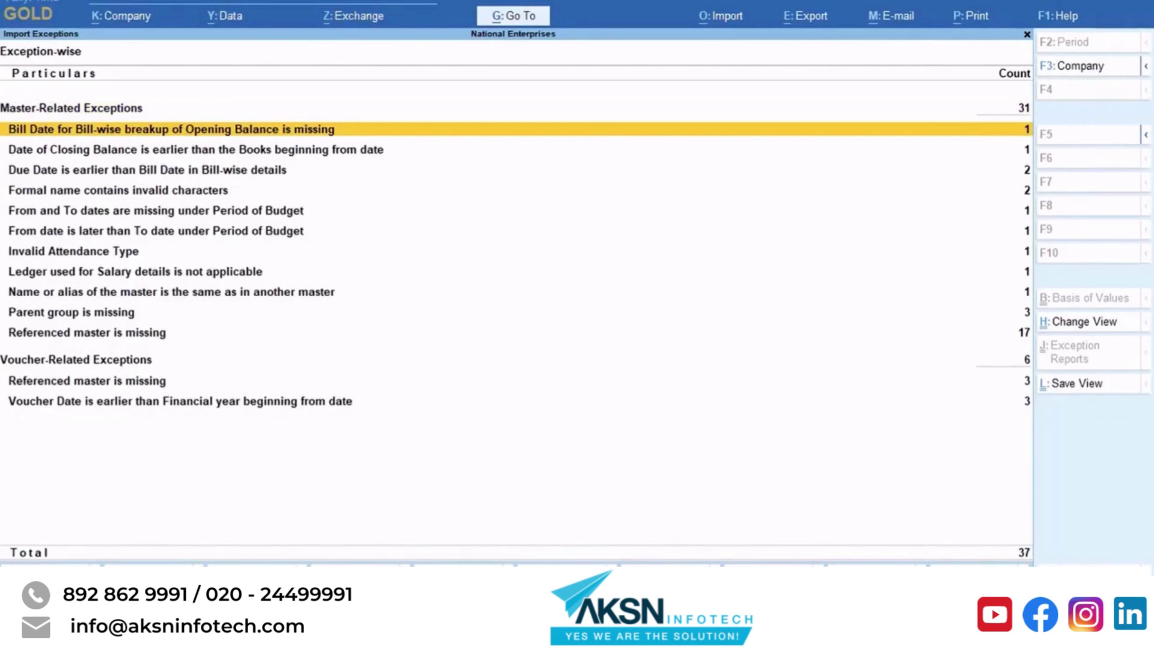
key(Down)
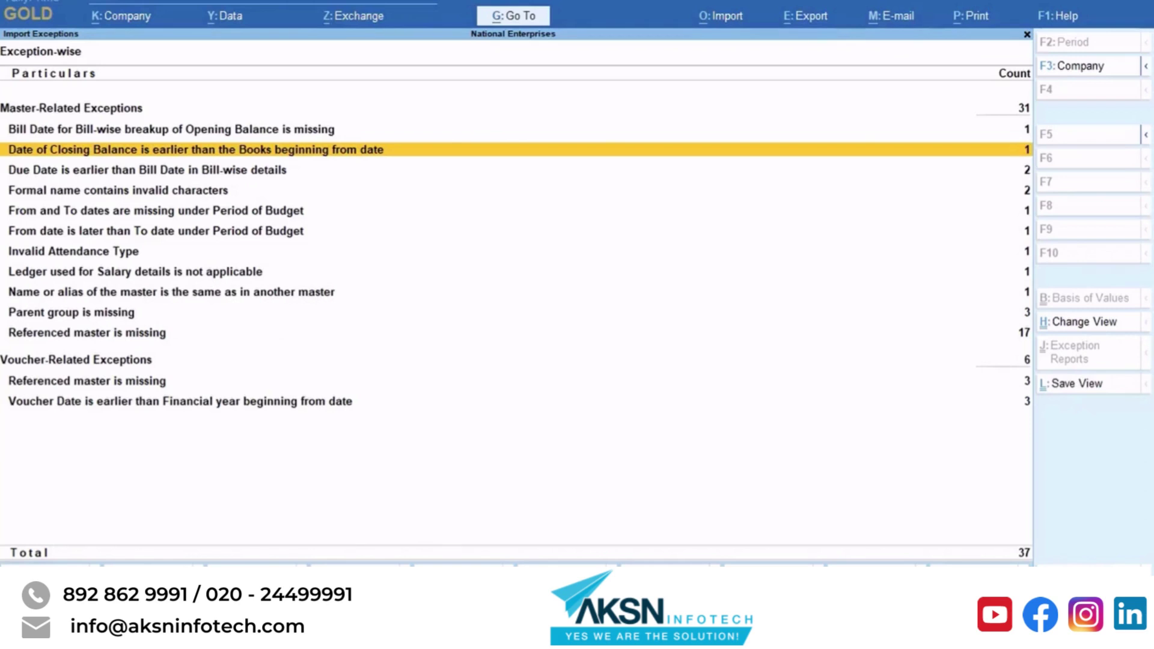
key(Return)
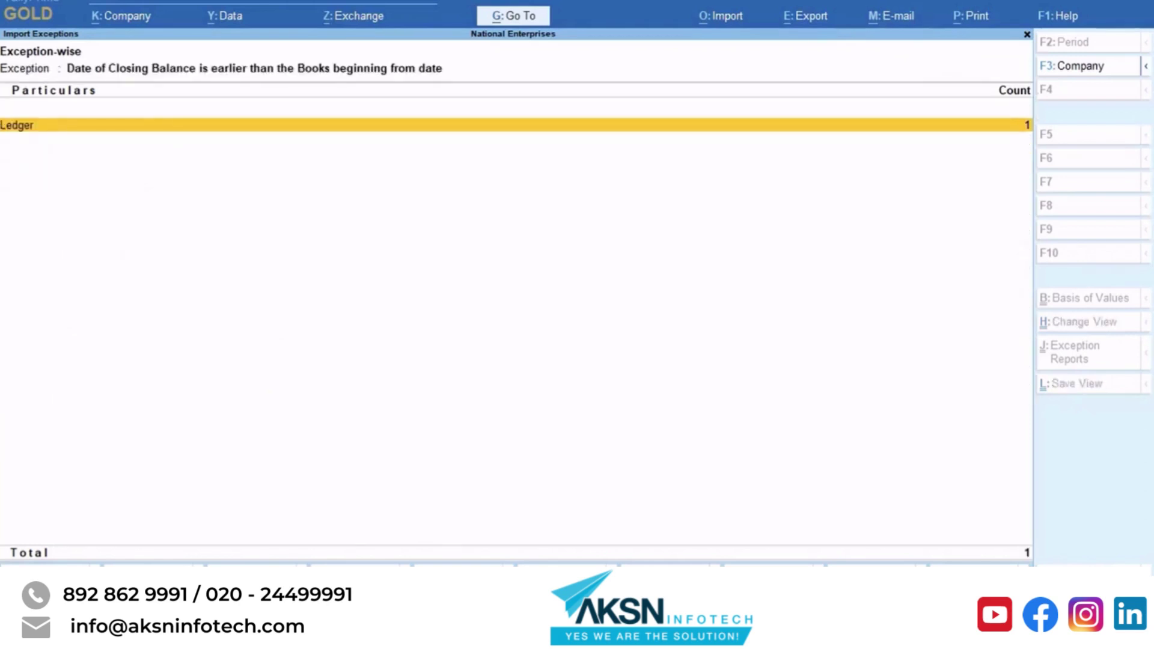
key(Return)
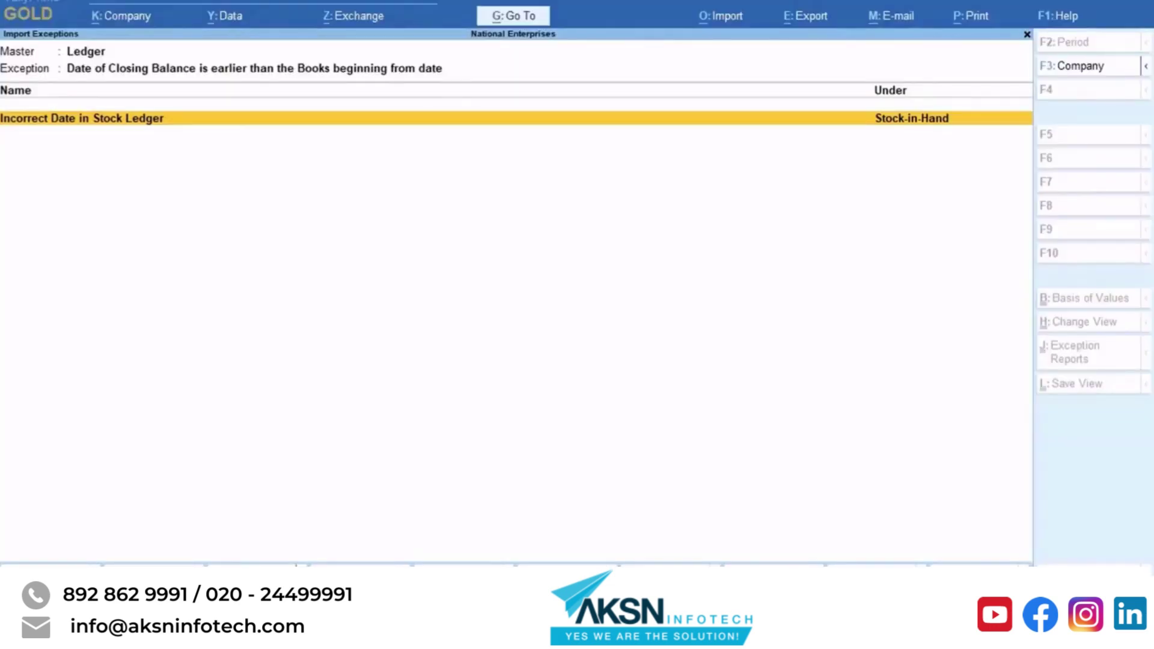
key(Return)
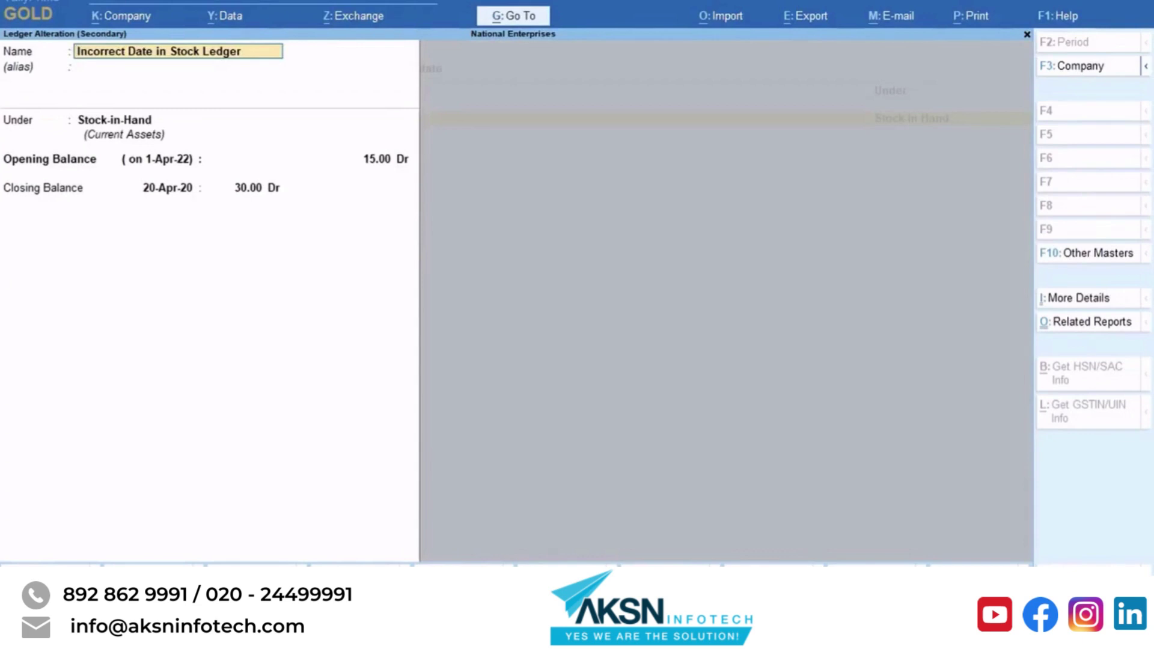
Set the Closing Balance date of the Incorrect Date in Stock Ledger to 1-Apr-22 and save the ledger.
key(Return)
key(Return)
key(Return)
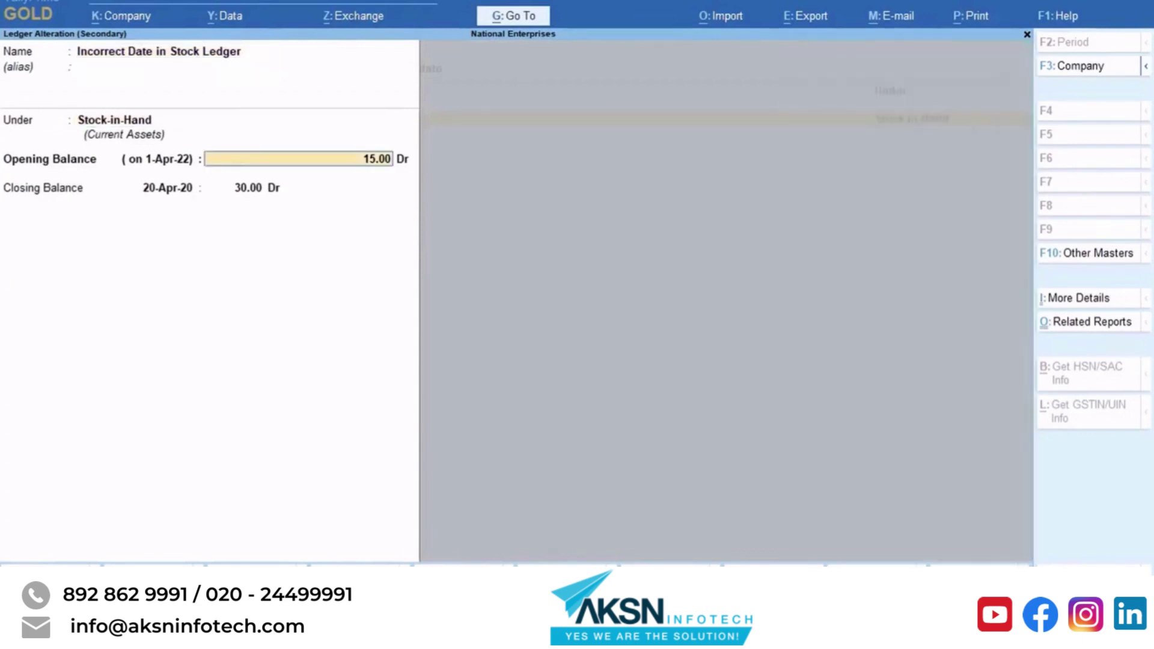
key(Return)
key(Return)
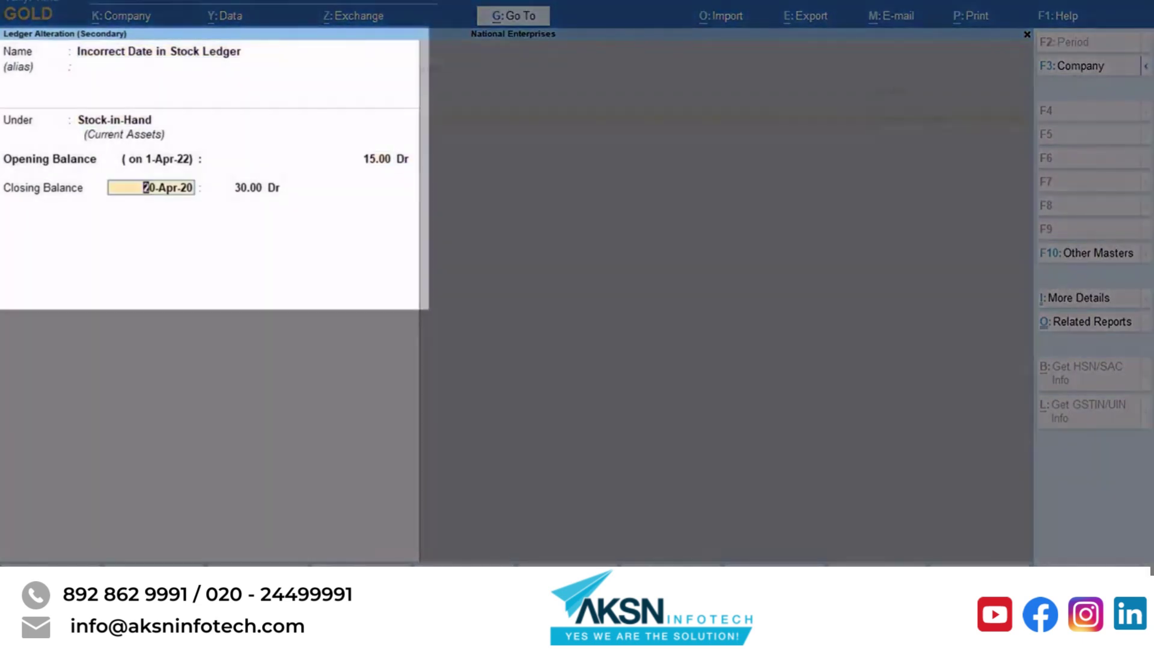
text(1-apr-22)
key(Return)
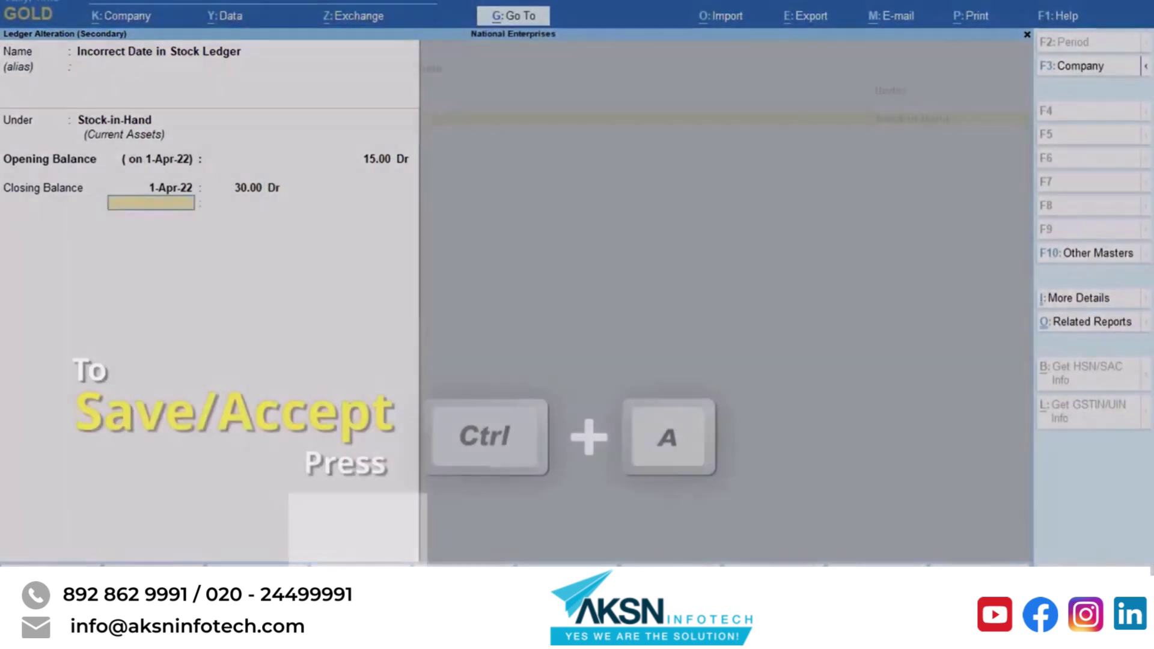
key(ctrl+a)
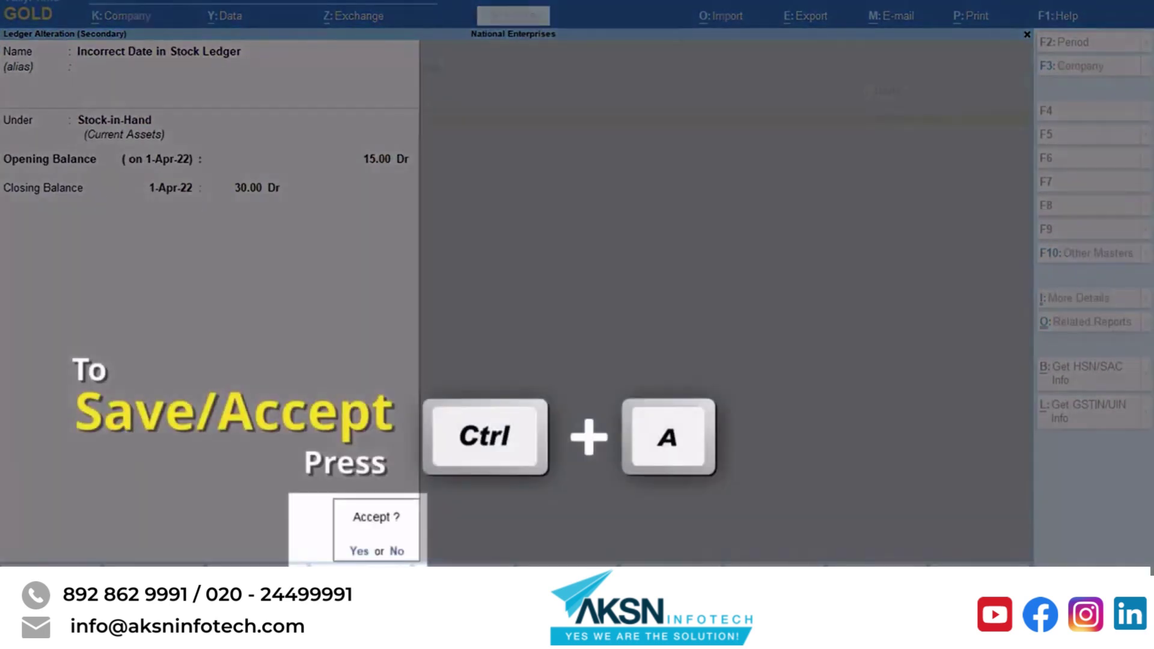
key(Return)
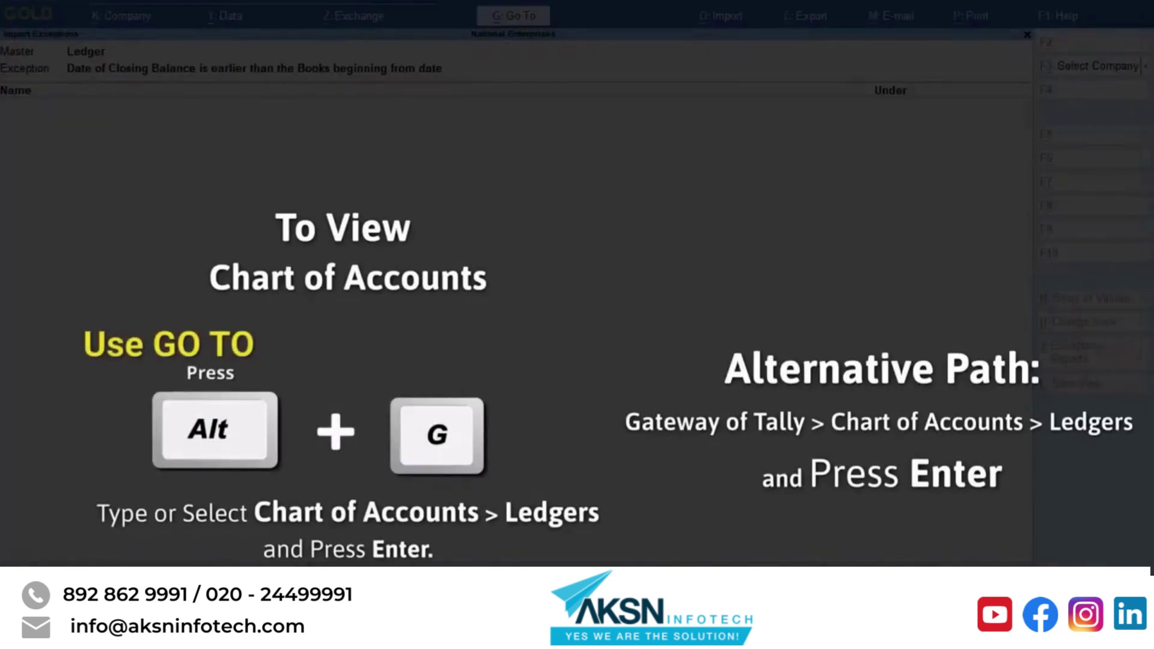
Open the Ledgers list in the Chart of Accounts and locate Incorrect Date in Stock Ledger under Stock-in-Hand.
key(alt+g)
text(Cha)
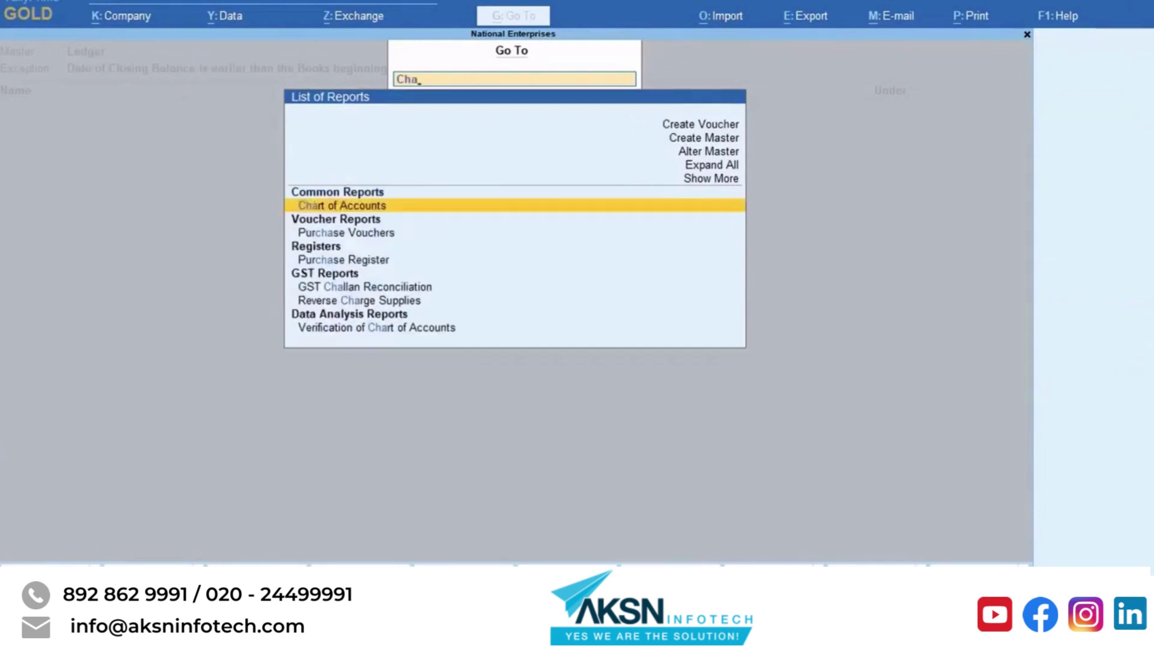
key(Return)
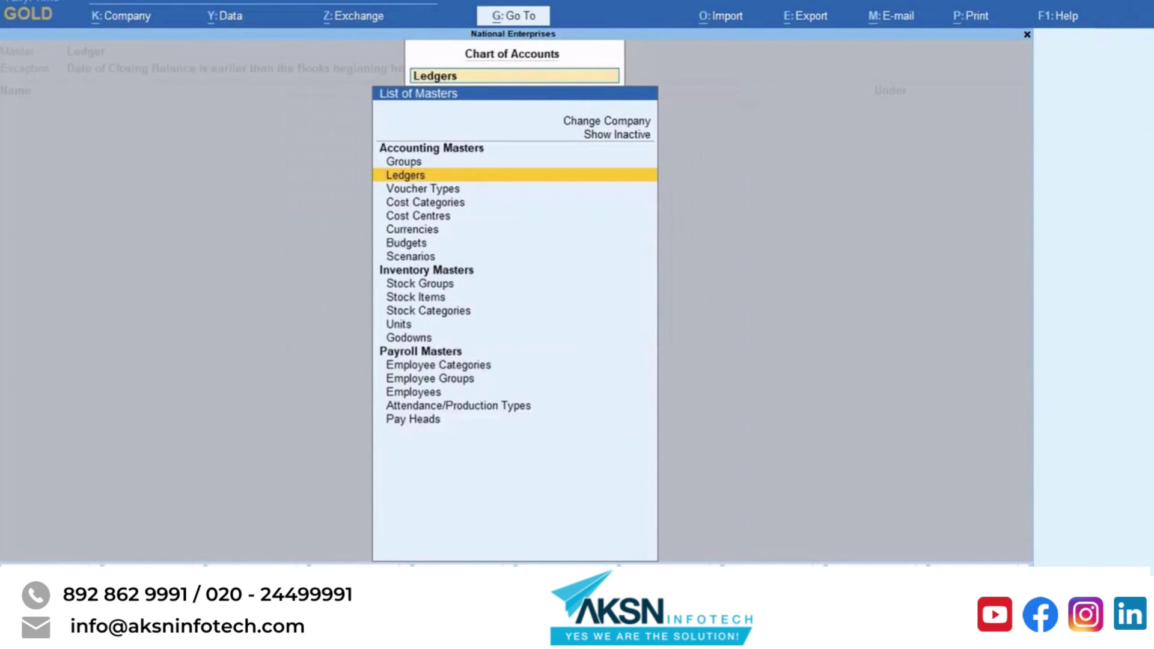
key(Return)
key(Down)
key(Down)
key(Down)
key(Down)
key(Down)
key(Down)
key(Down)
key(Down)
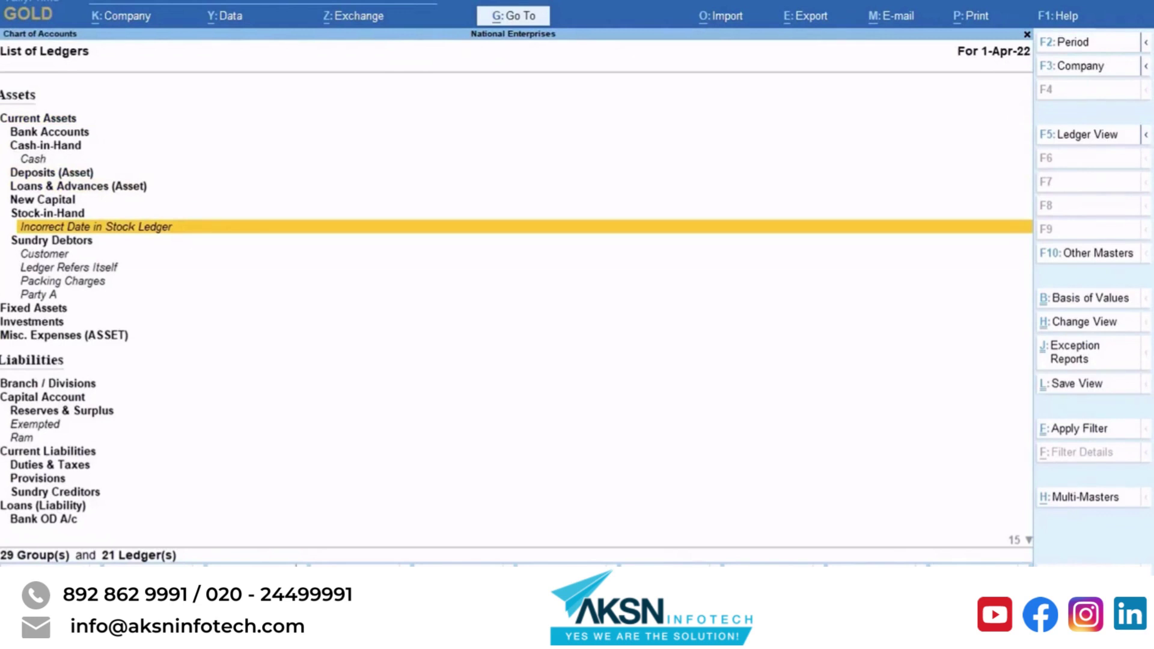
Close the Chart of Accounts and the ledger exception list to return to the exception-wise Import Exceptions summary.
key(Escape)
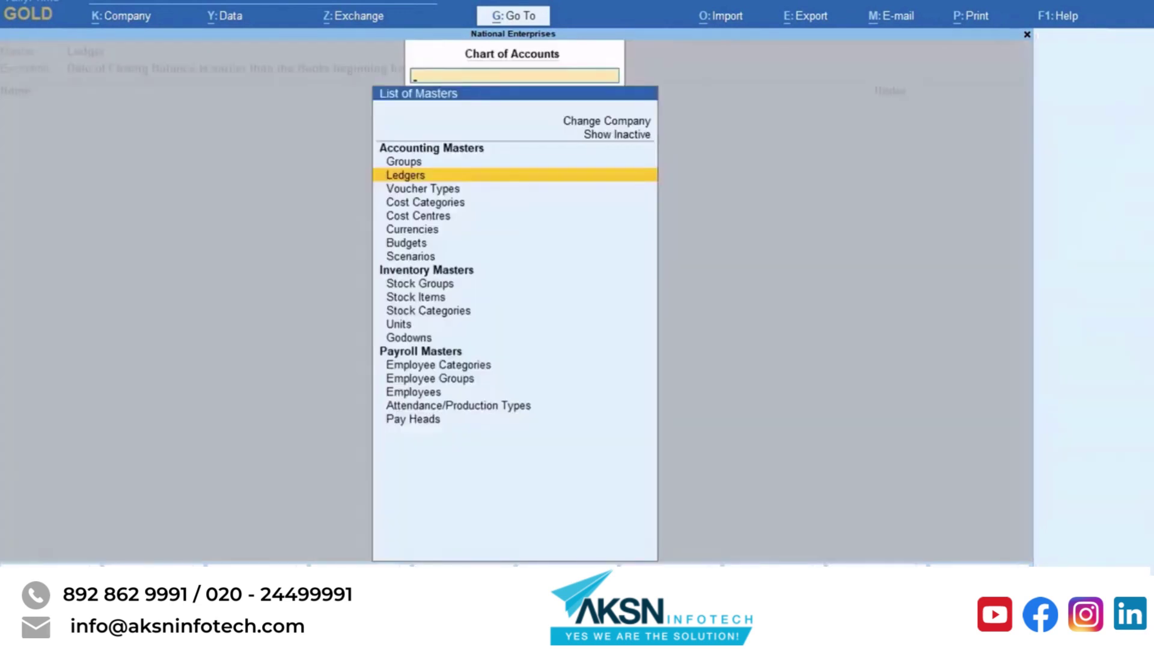
key(Escape)
key(Escape)
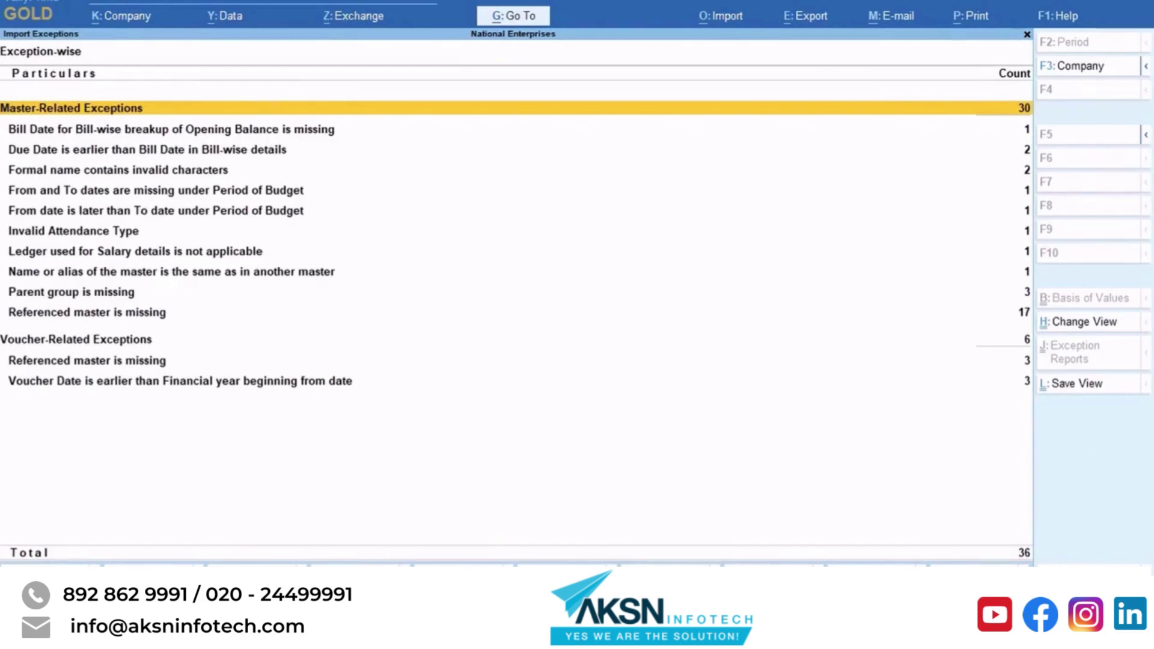
Open the master-related exception "Referenced master is missing" from the Import Exceptions summary.
key(Down)
key(Down)
key(Down)
key(Down)
key(Down)
key(Down)
key(Down)
key(Down)
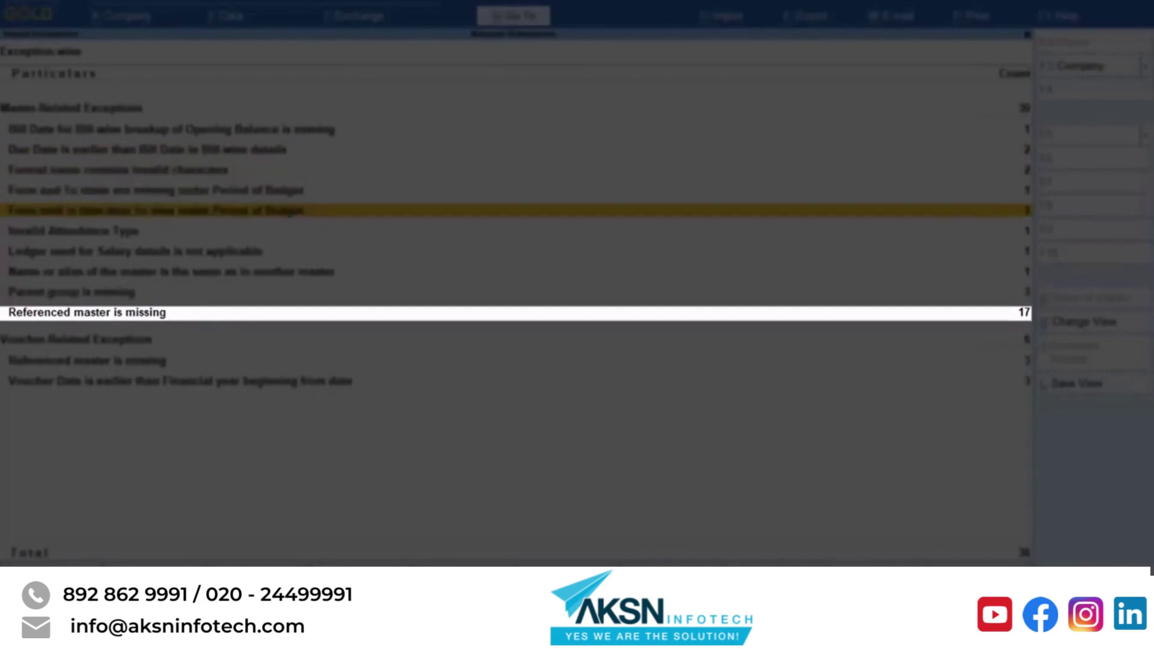
key(Down)
key(Down)
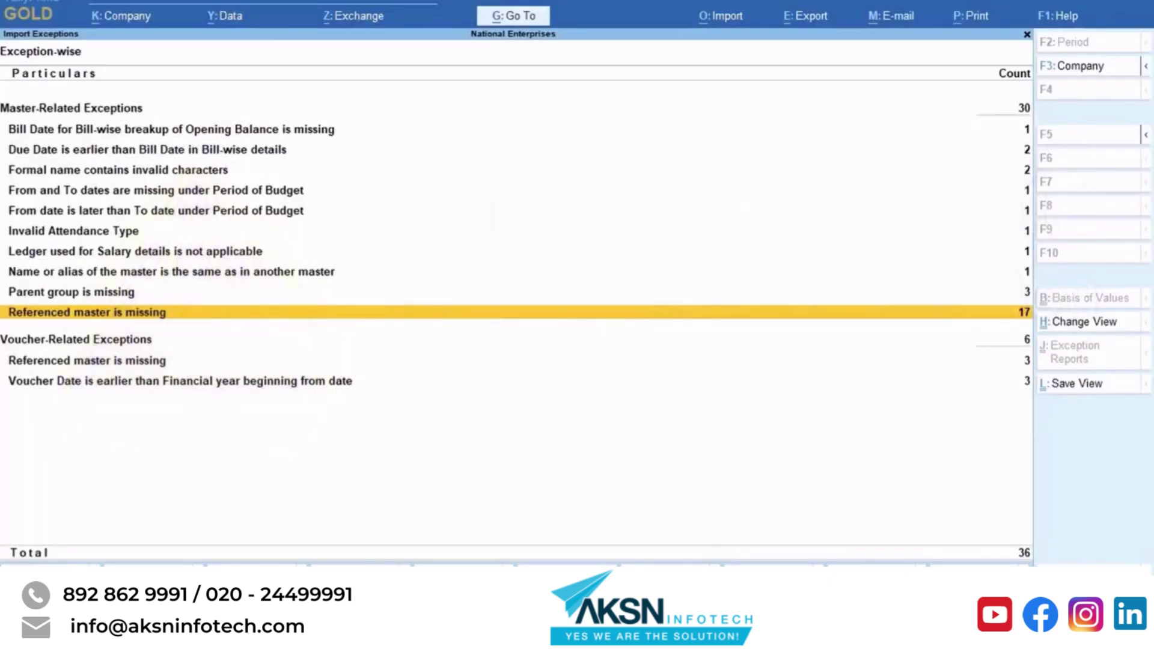
key(Return)
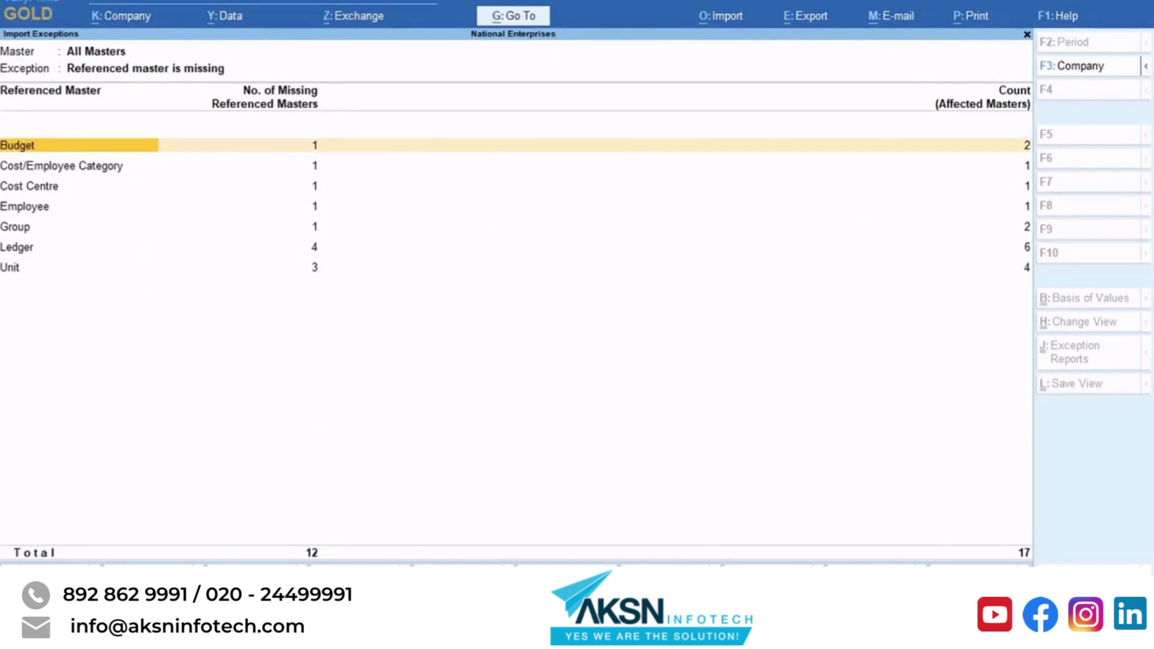
Examine the names of the missing Unit masters and the list of masters affected by them.
key(Down)
key(Down)
key(Down)
key(Down)
key(Down)
key(Down)
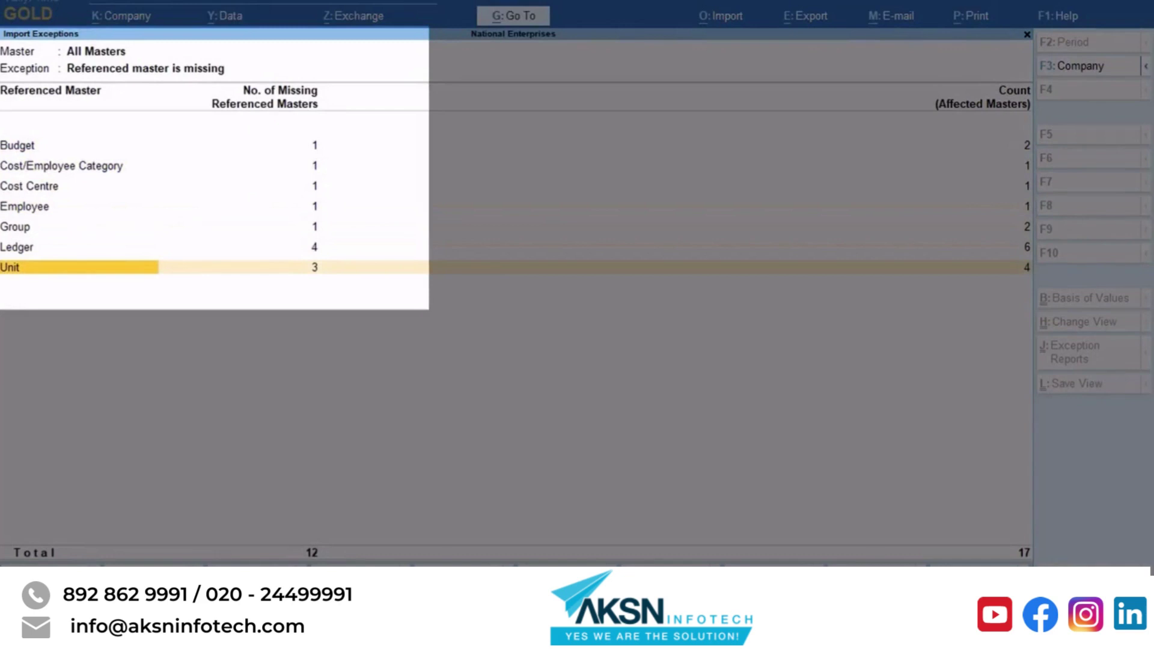
key(Return)
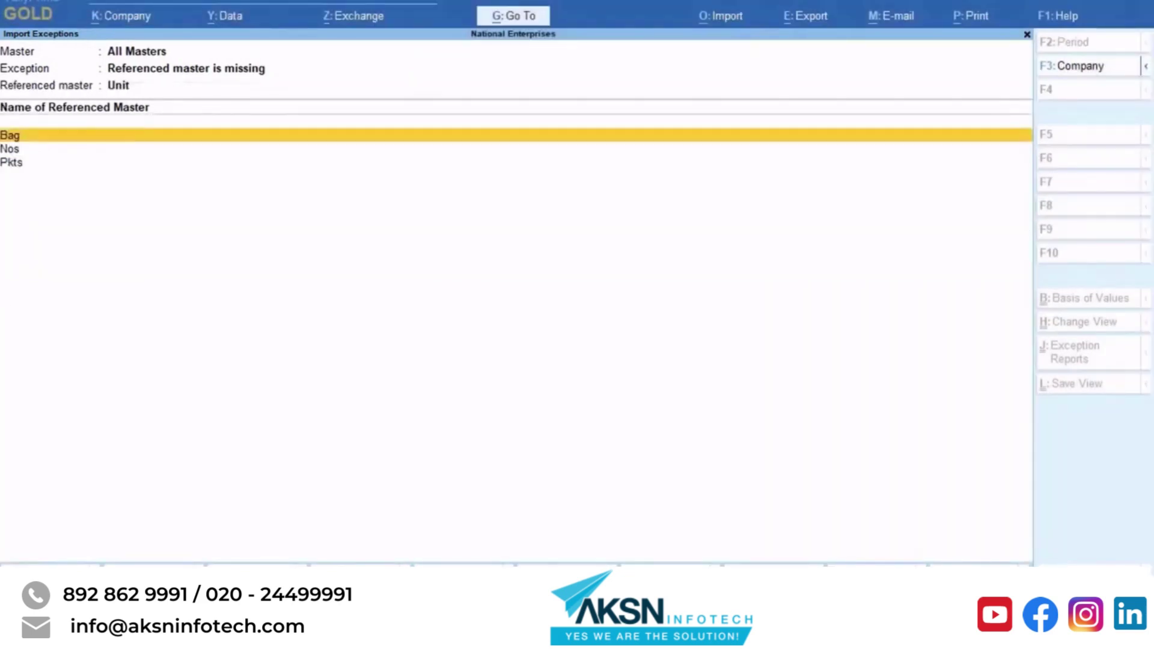
key(Escape)
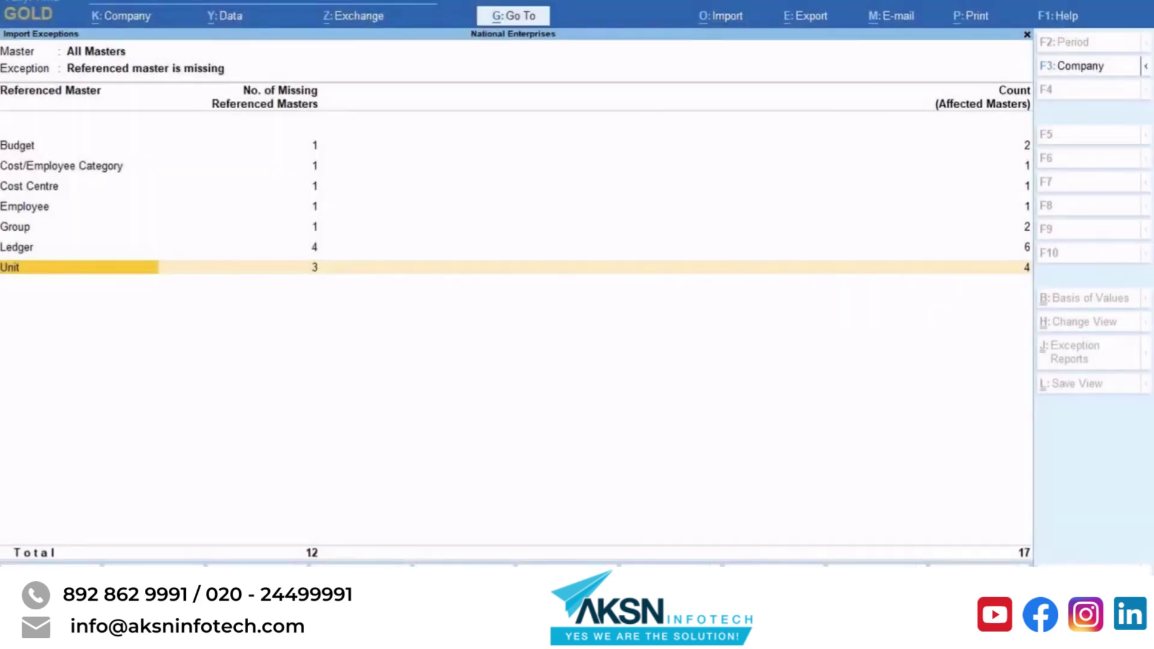
key(Return)
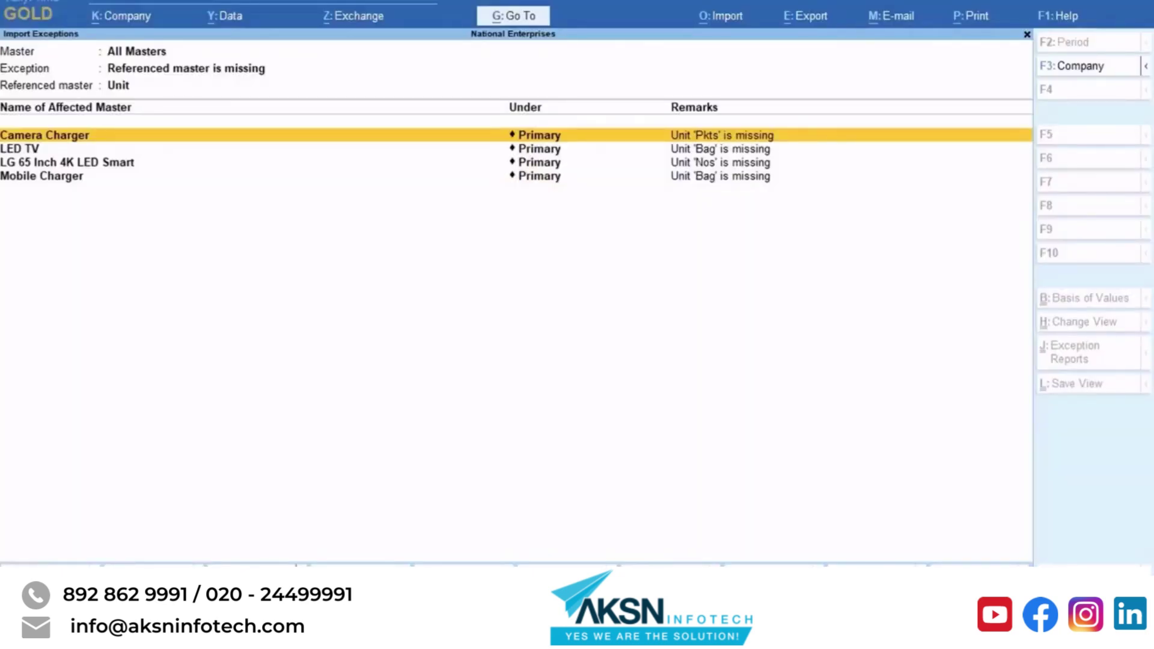
key(Escape)
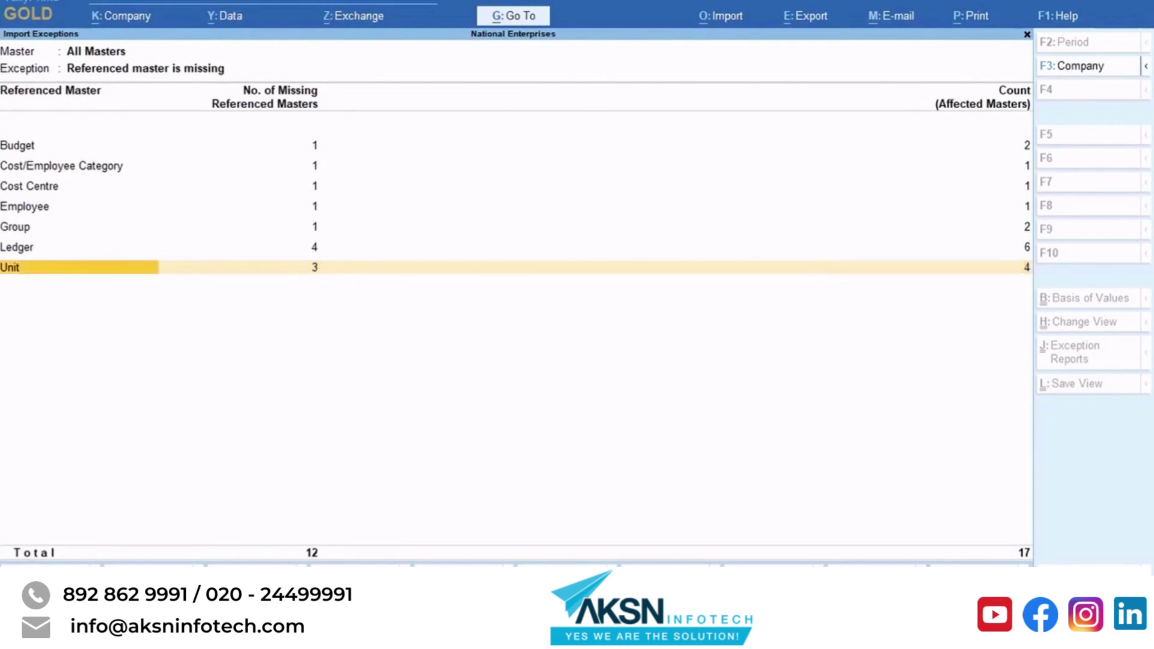
Start creating the missing unit Nos from the Unit exceptions, with Numbers as its formal name.
key(Return)
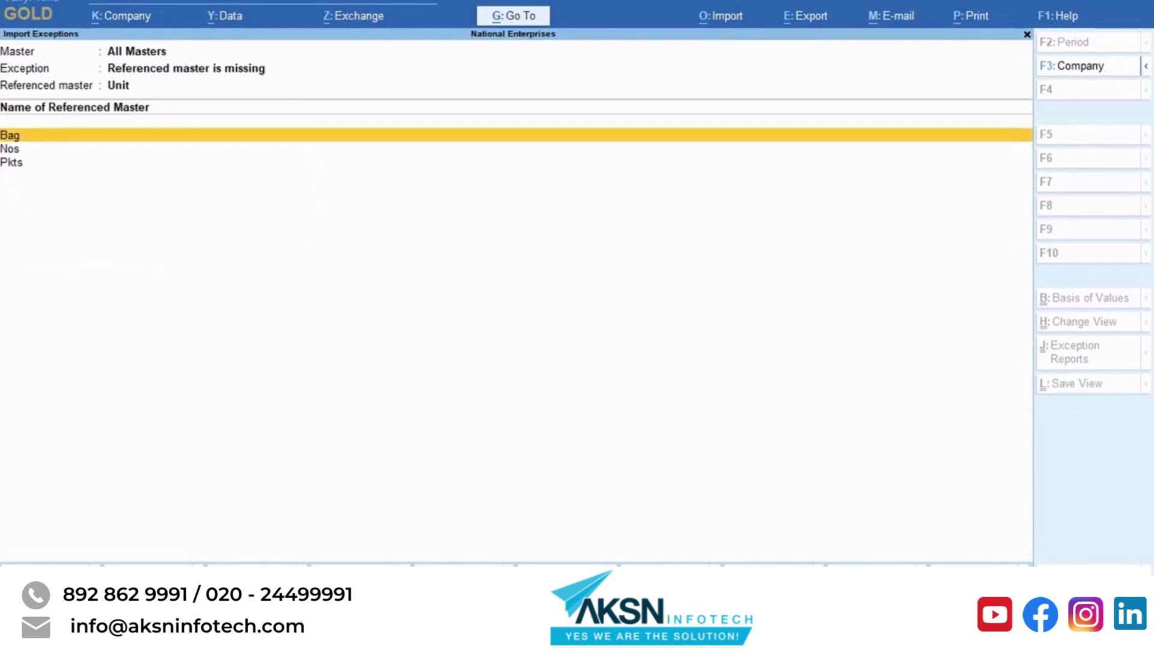
key(Down)
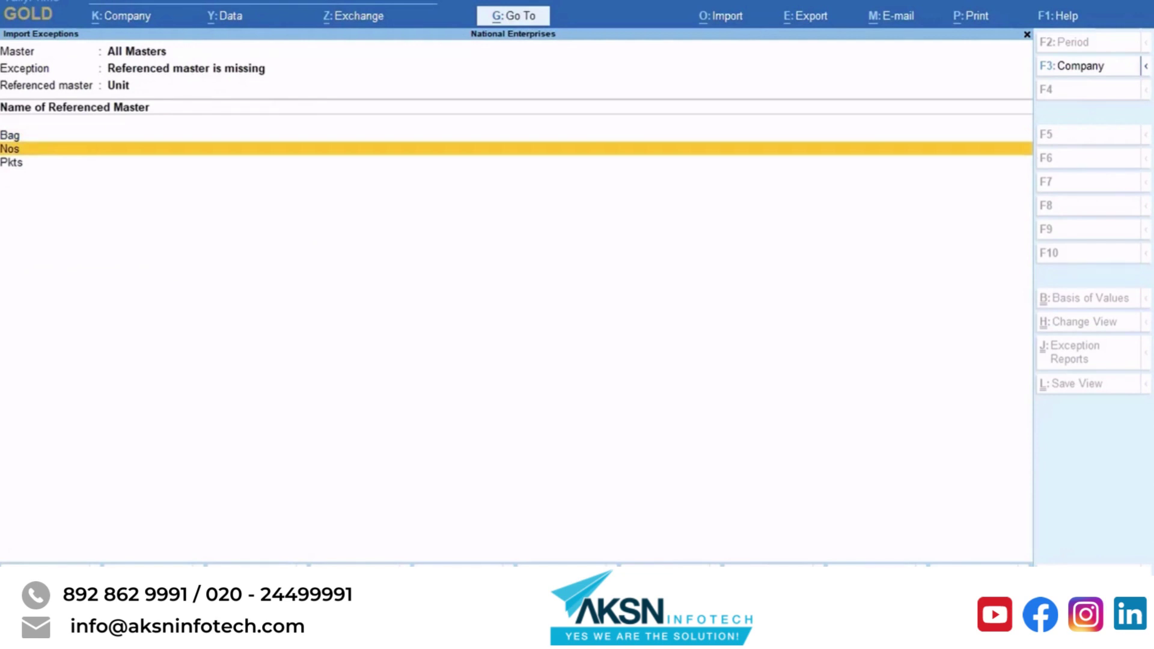
key(Return)
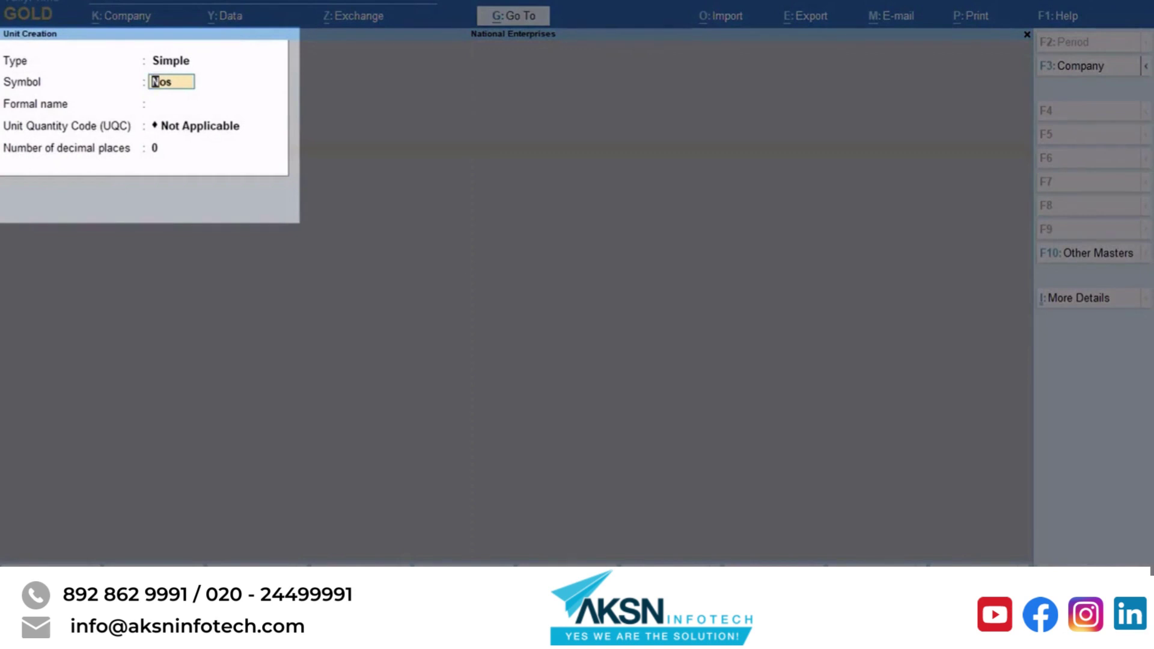
key(Return)
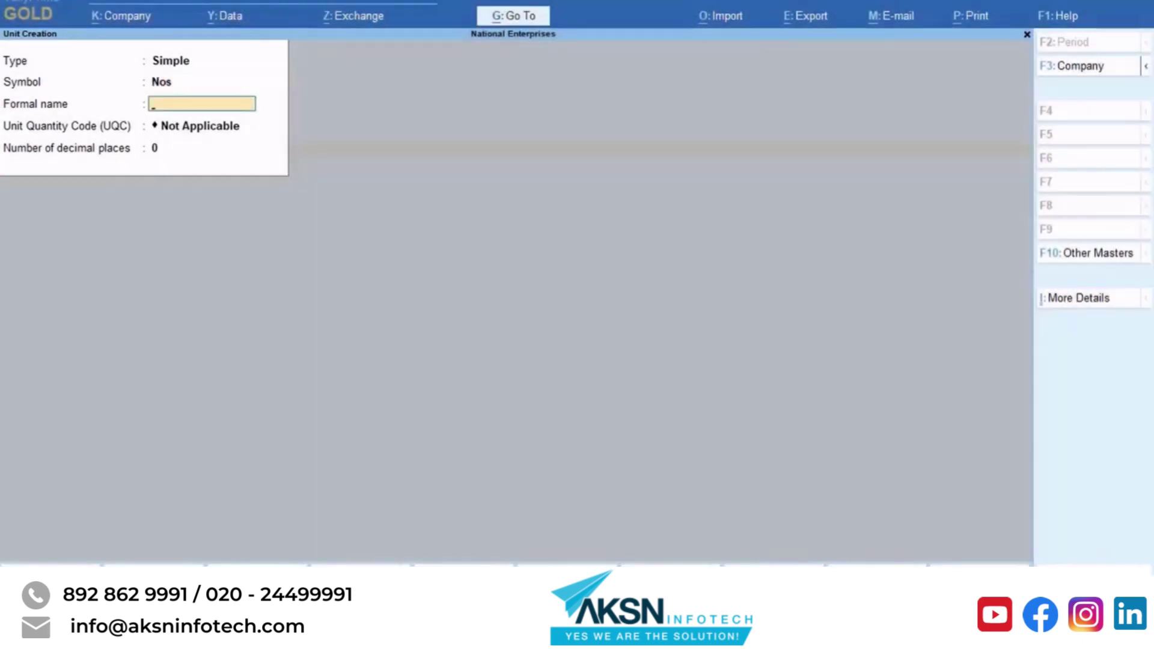
text(Numbers)
key(Return)
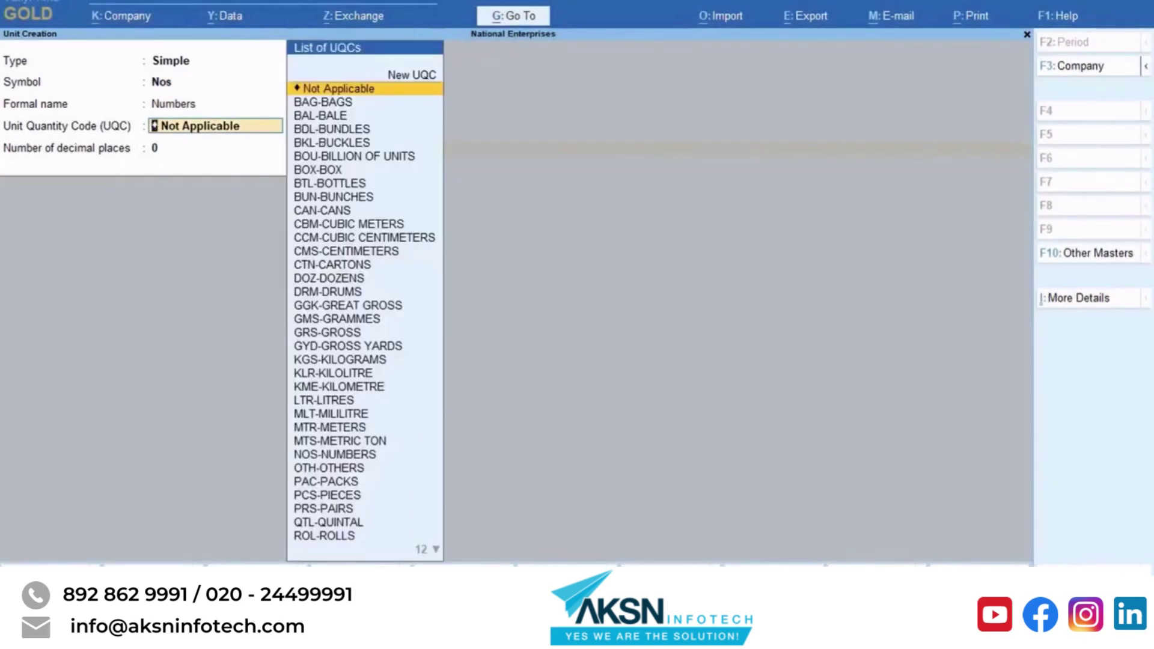
Set the Unit Quantity Code of the Nos unit to NOS-NUMBERS and save the unit.
key(Down)
key(Down)
key(Down)
key(Down)
key(Down)
key(Down)
key(Down)
key(Down)
key(Down)
key(Down)
key(Down)
key(Down)
key(Down)
key(Down)
key(Down)
key(Down)
key(Down)
key(Down)
key(Down)
key(Down)
key(Return)
key(ctrl+a)
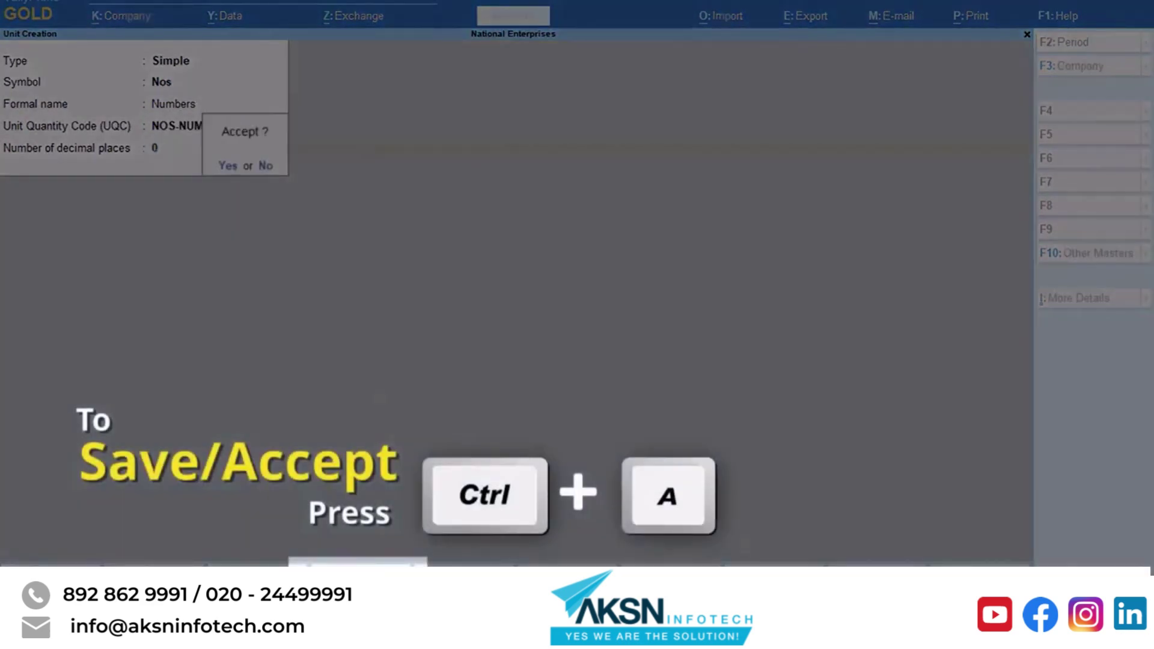
key(Return)
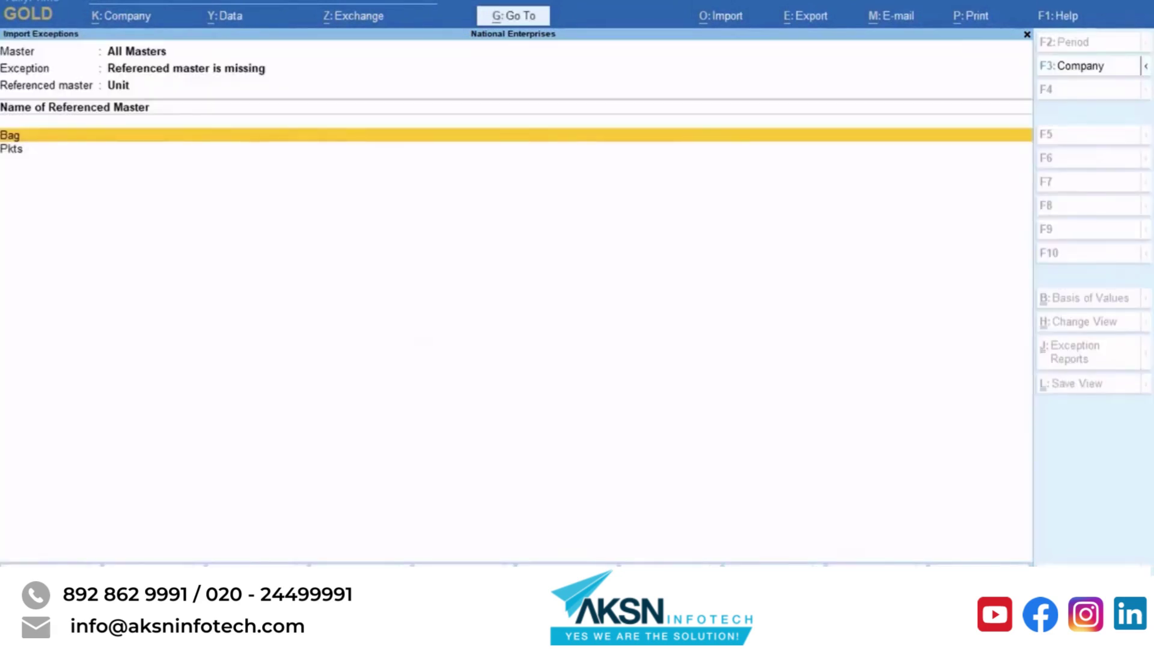
Return to the exception summary and open the Currency masters listed under "Formal name contains invalid characters".
key(Escape)
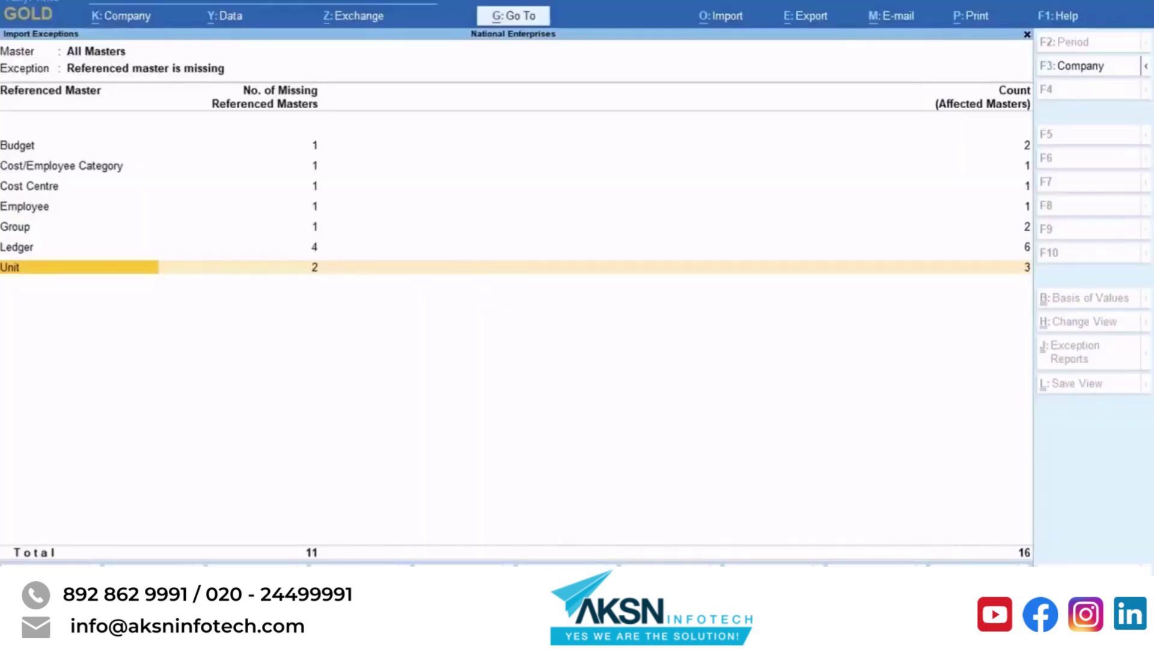
key(Escape)
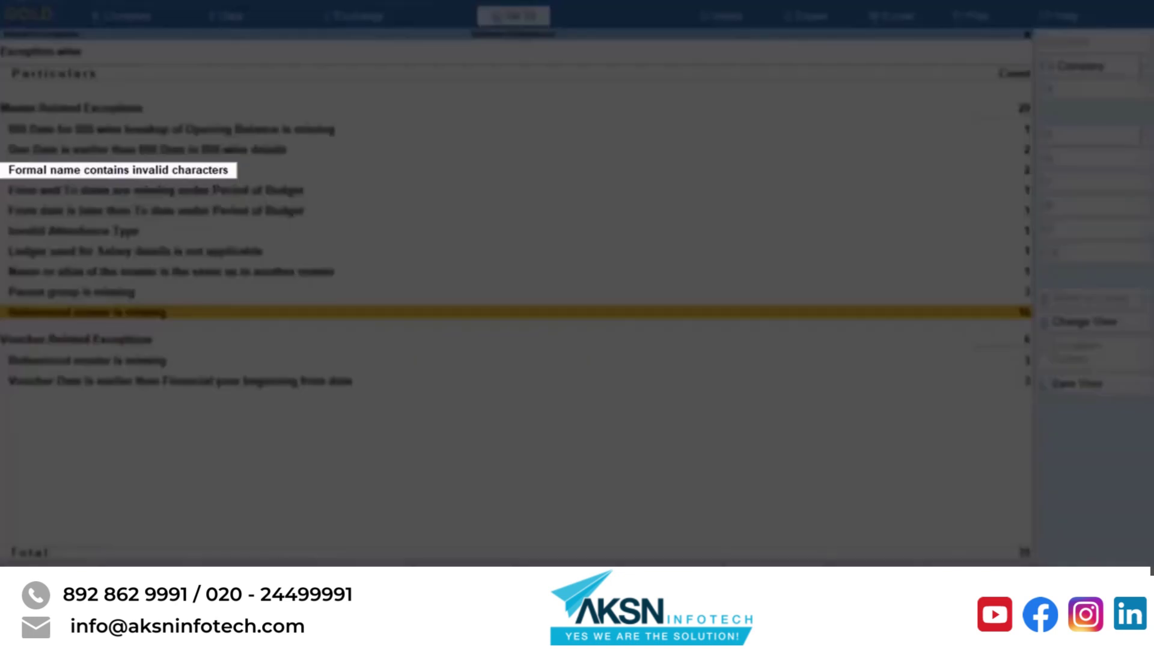
key(Up)
key(Up)
key(Up)
key(Up)
key(Up)
key(Up)
key(Up)
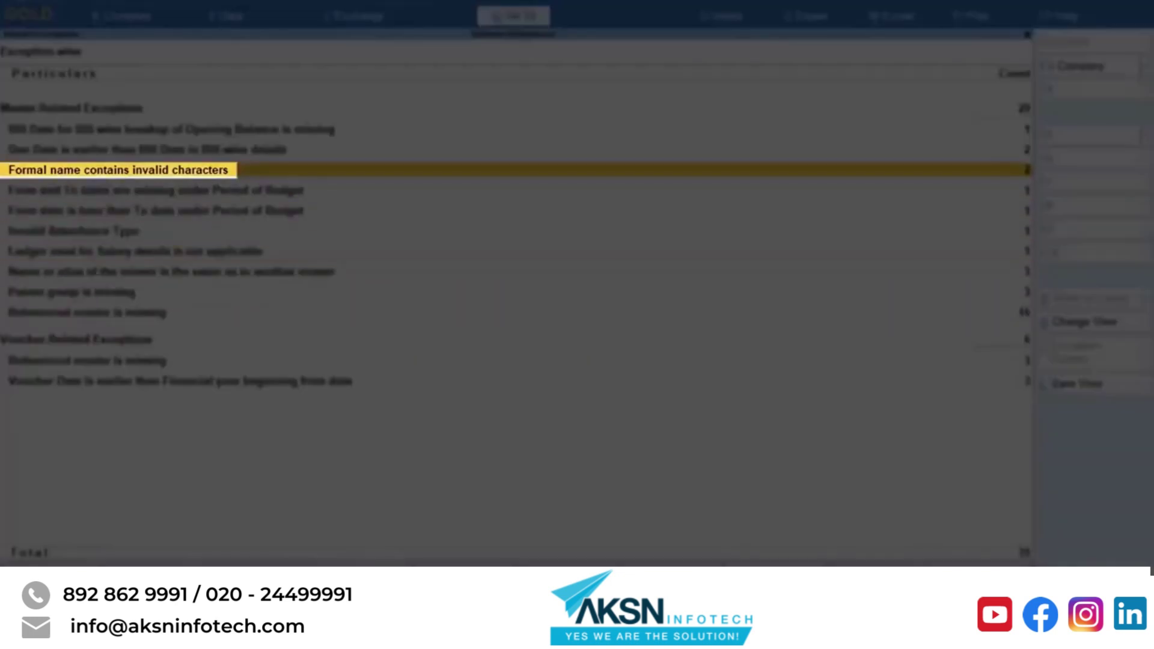
key(Return)
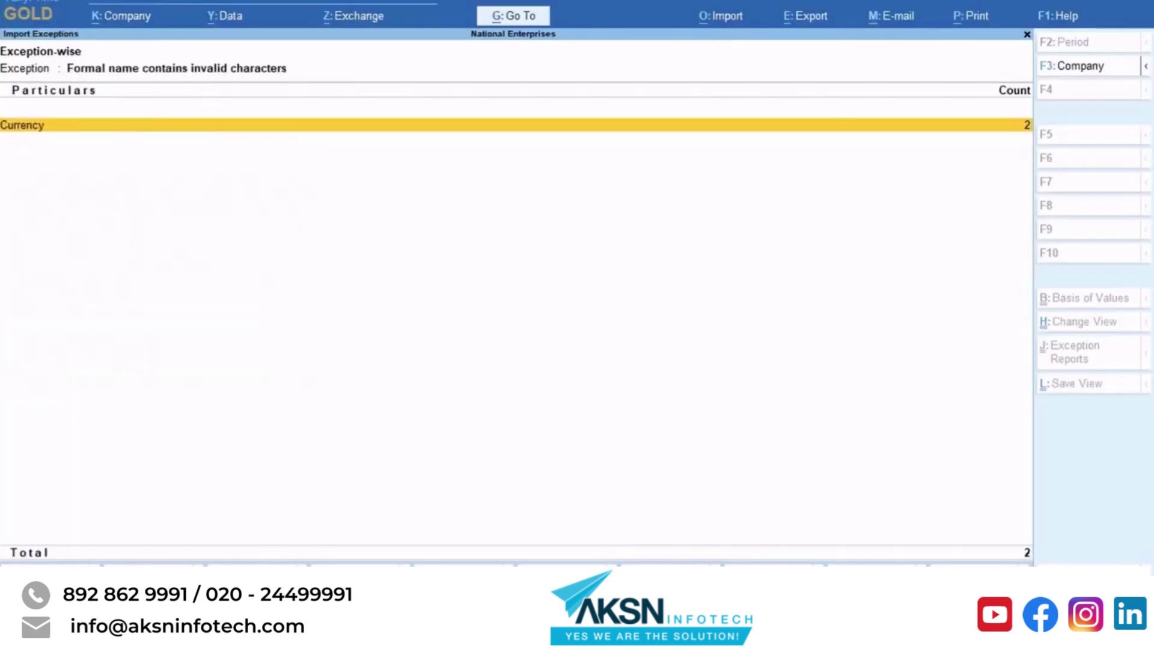
key(Return)
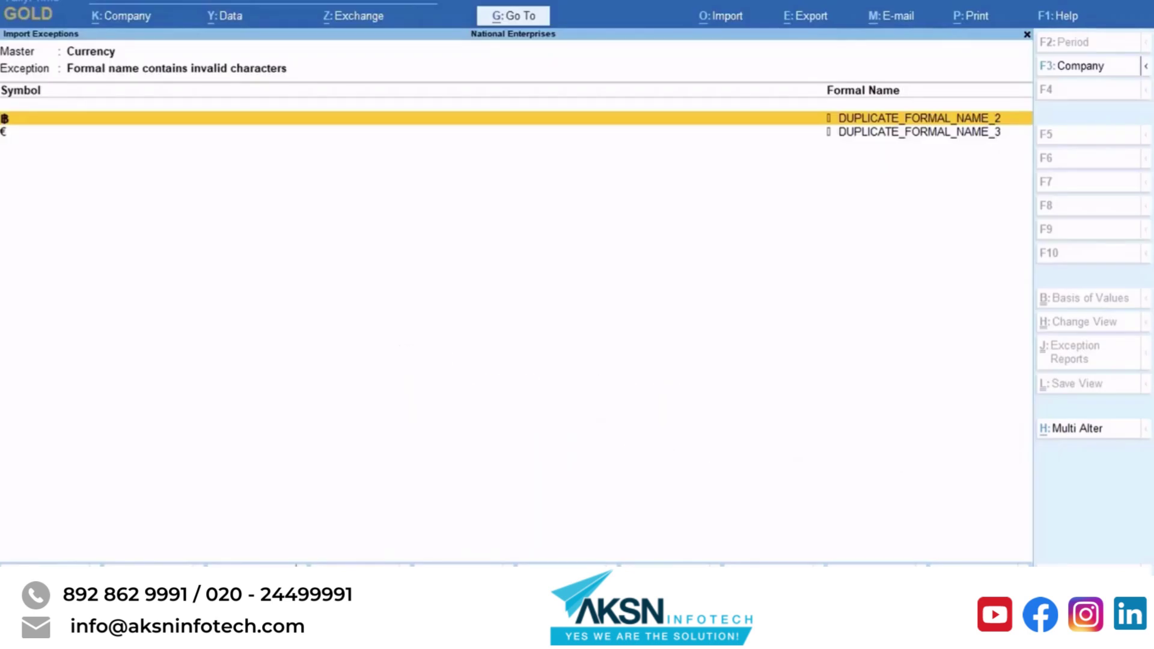
Alter both listed currencies together, setting the formal name of the first to Bitcoin and of the € currency to Euro.
key(alt+h)
text(Bitcoin)
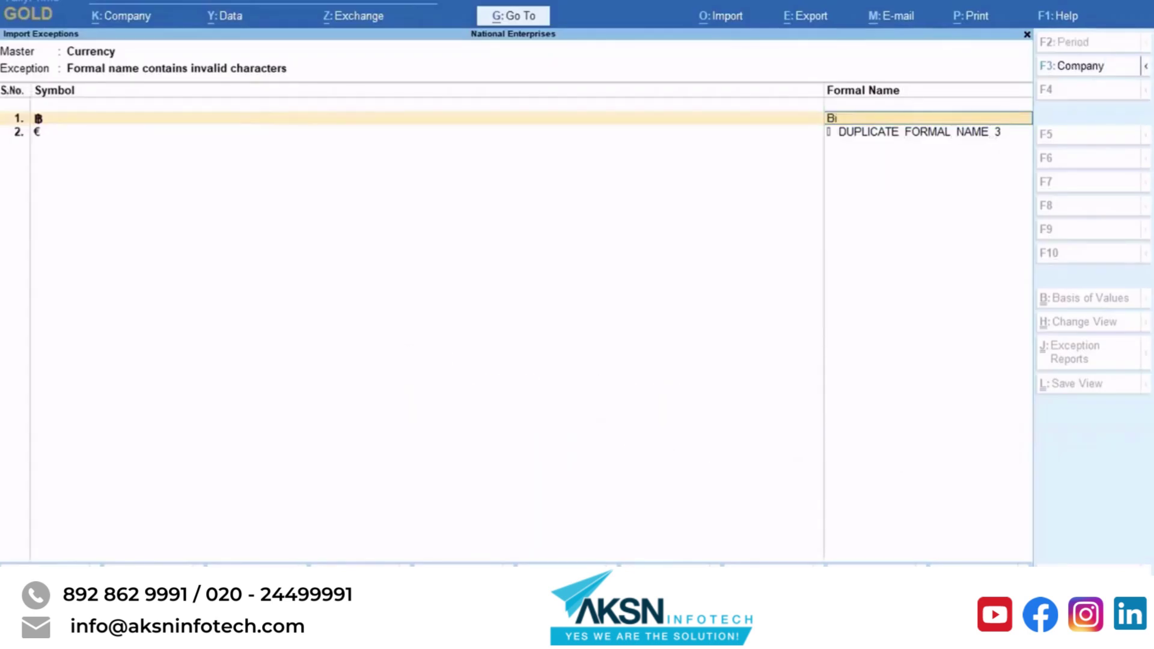
key(Return)
text(Euro)
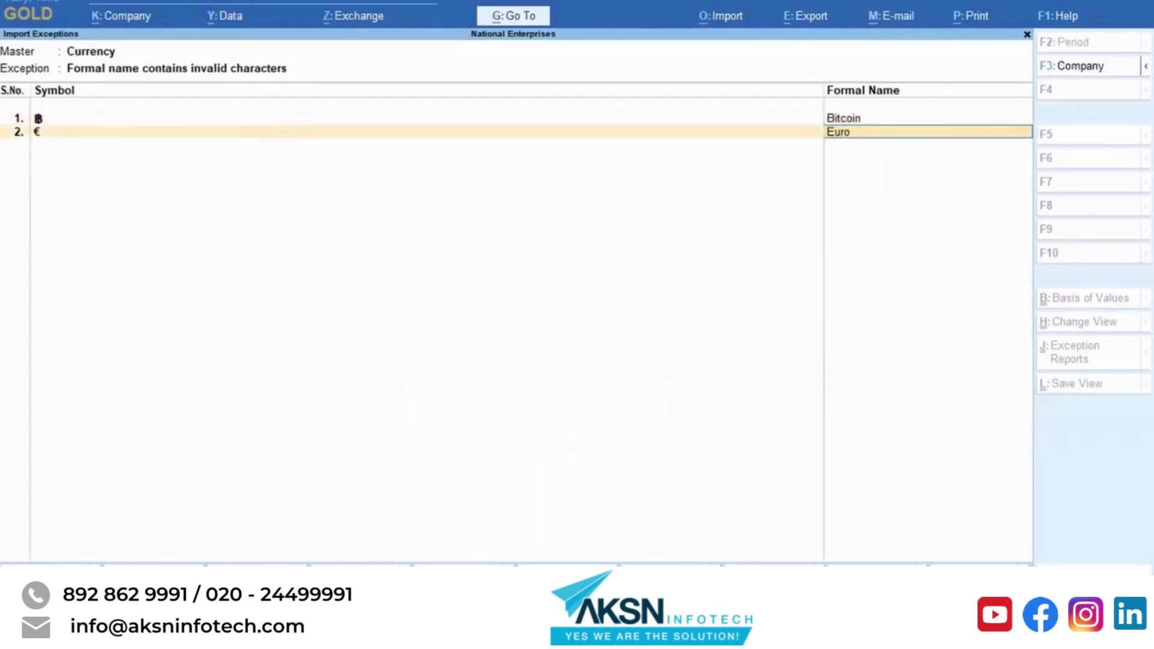
key(Return)
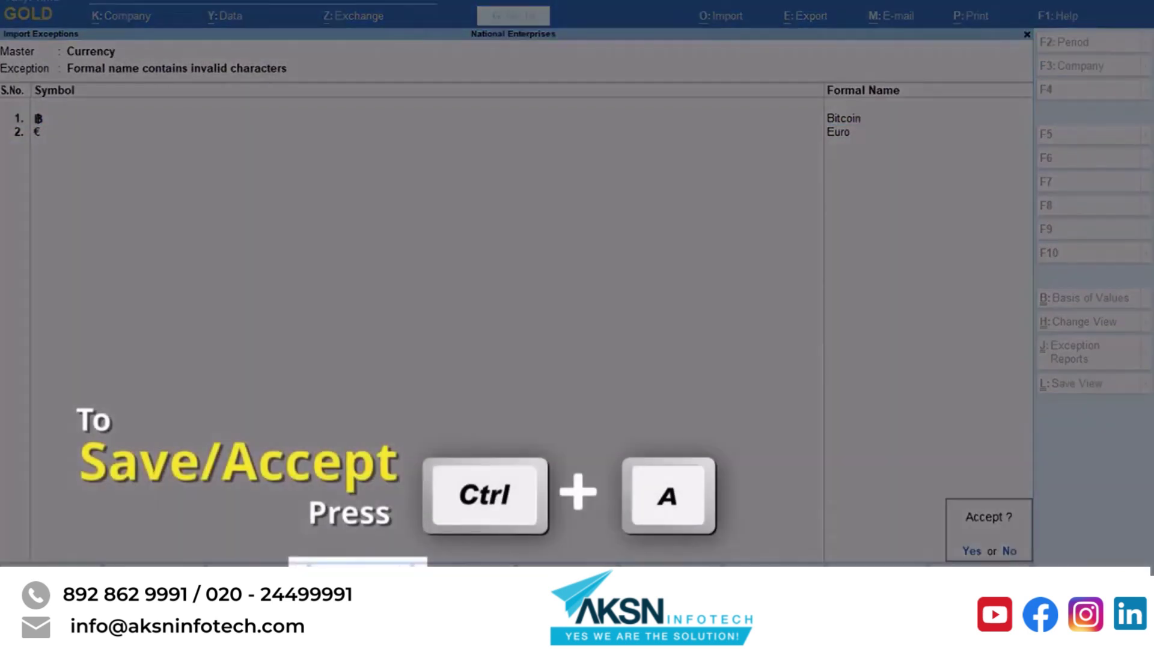